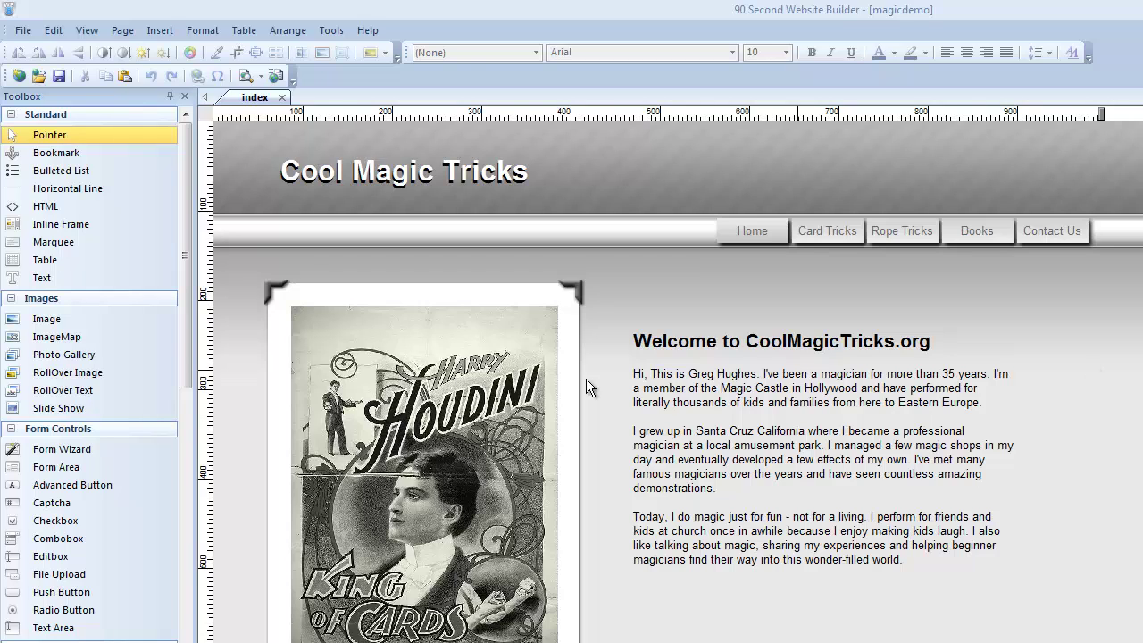
Draw a layer about 700 px wide and 240 px high over the Houdini poster and welcome text, just below the page's navigation bar
drag(182, 203, 187, 263)
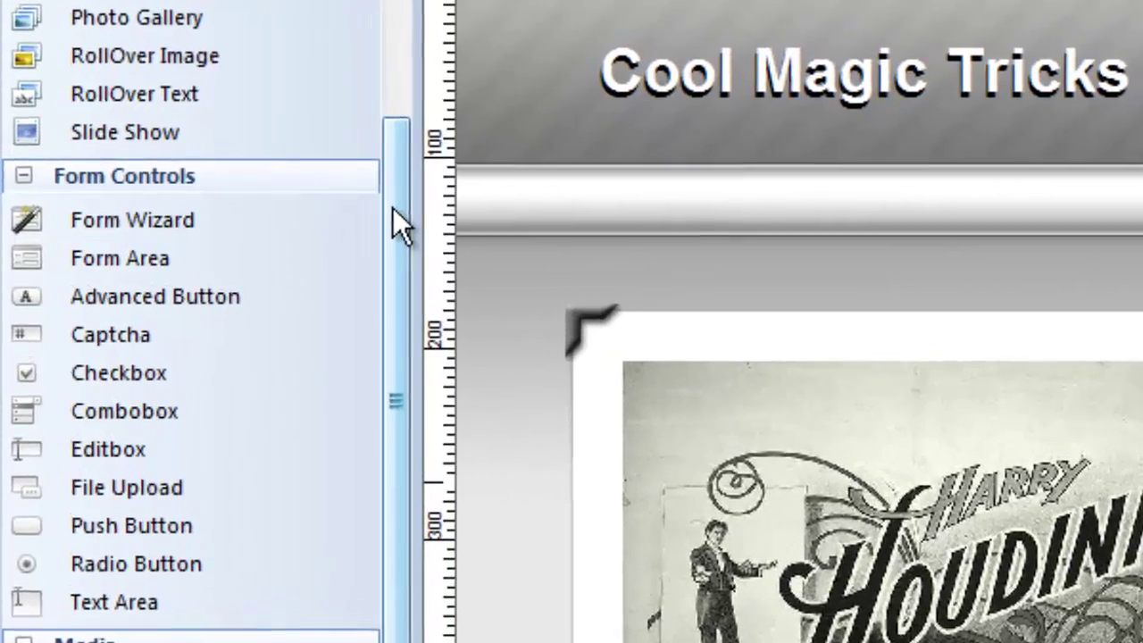
drag(399, 223, 369, 525)
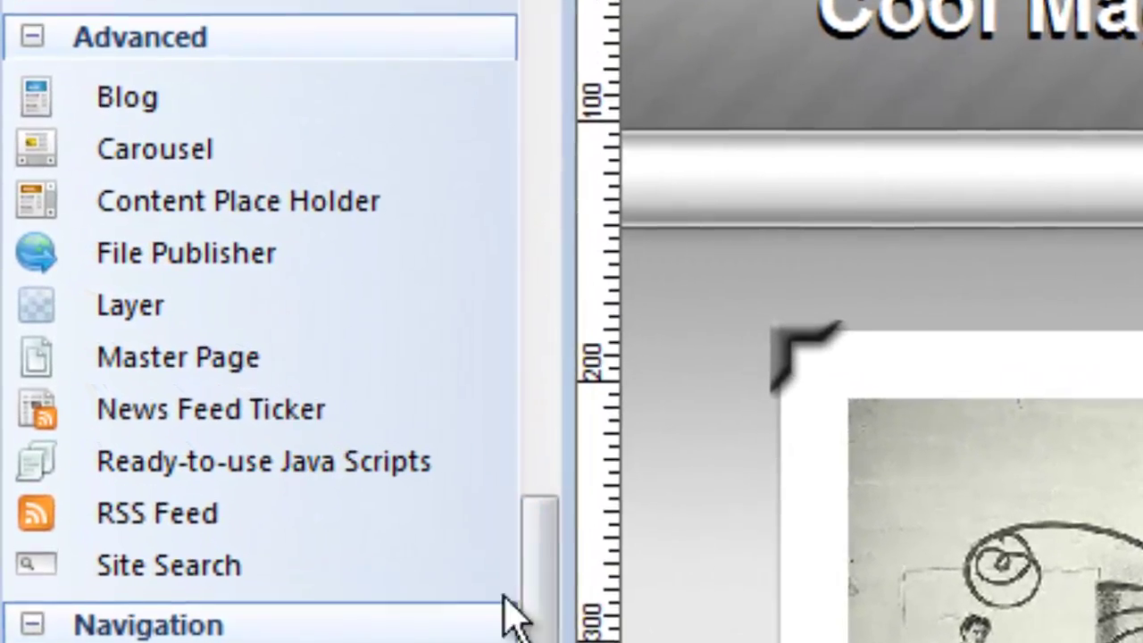
click(150, 313)
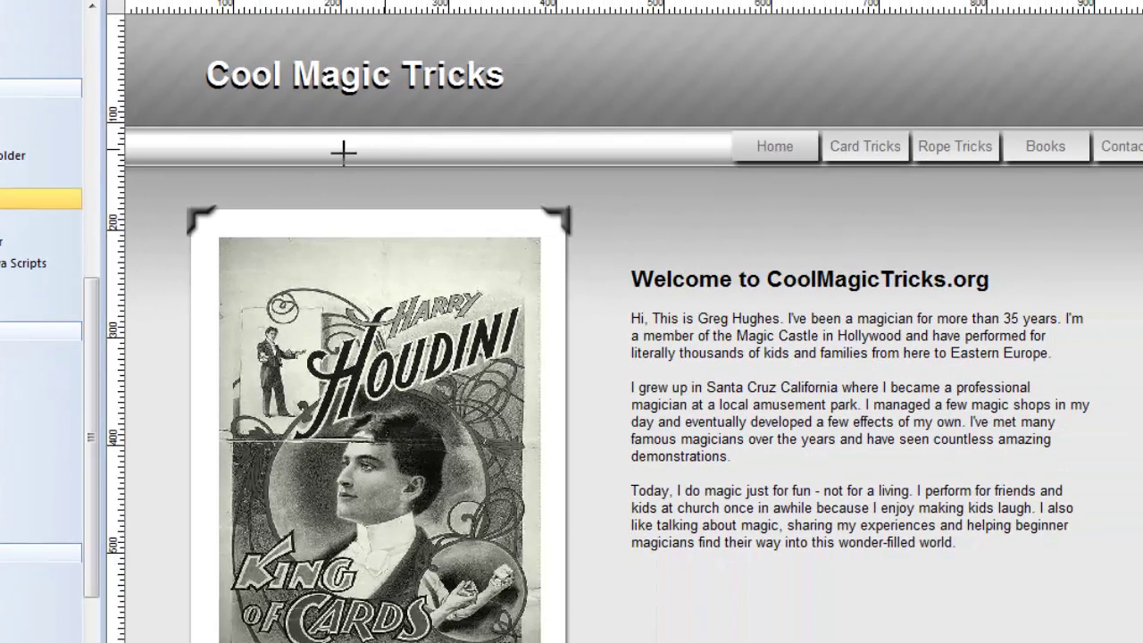
drag(291, 159, 1041, 416)
drag(738, 347, 764, 362)
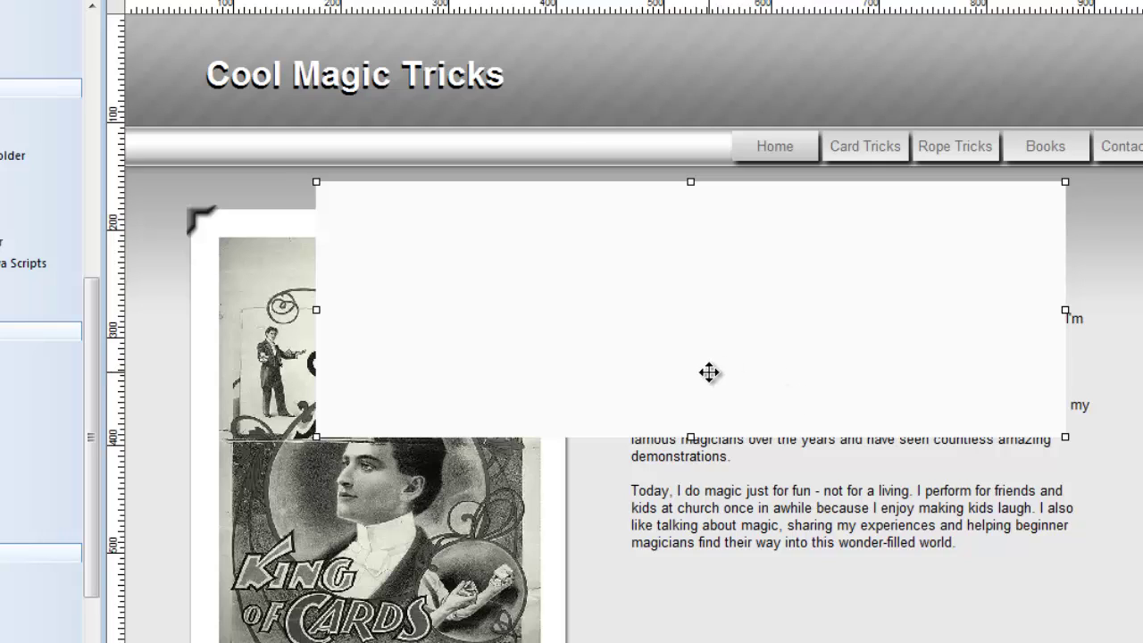
Set the layer's mode to Docking Layer with Dock left as the dock mode and Center alignment
double_click(707, 335)
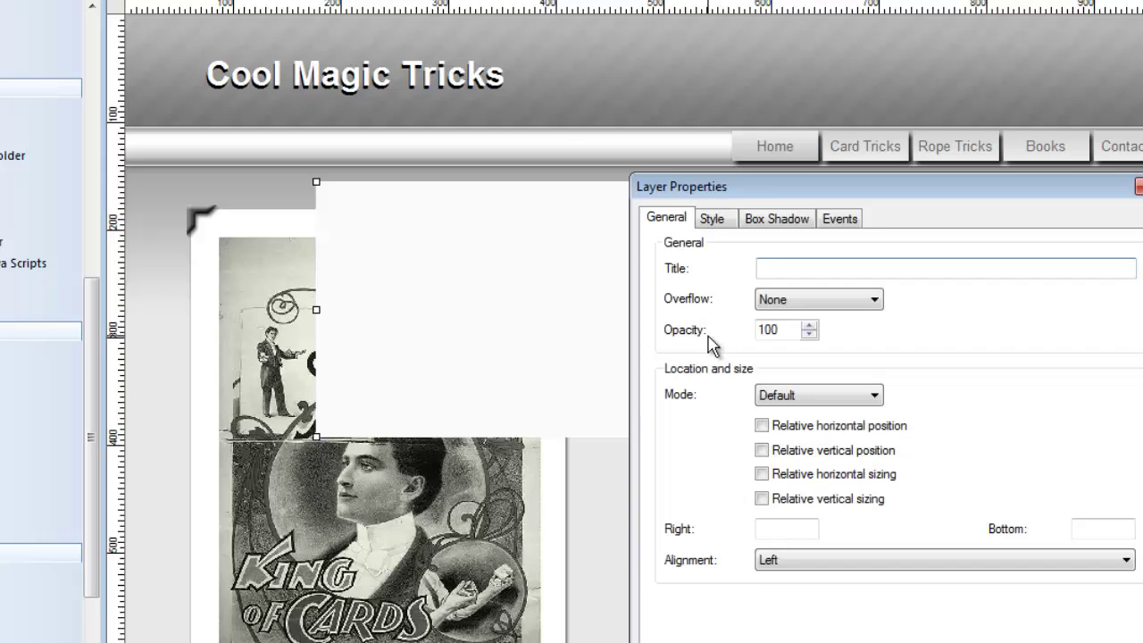
drag(787, 193, 641, 28)
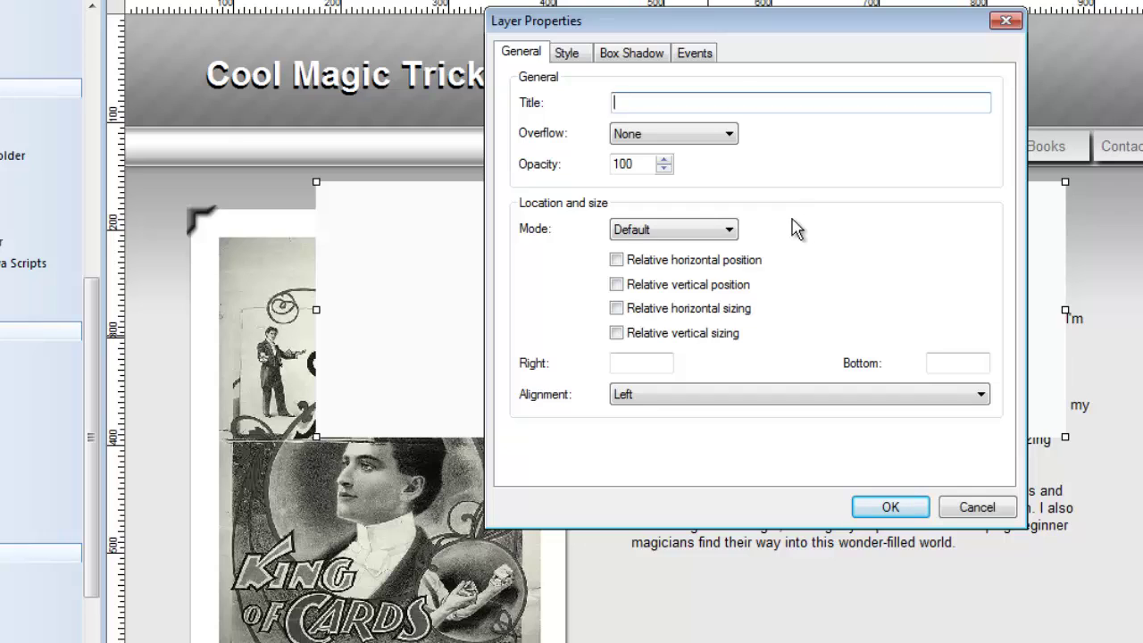
click(728, 230)
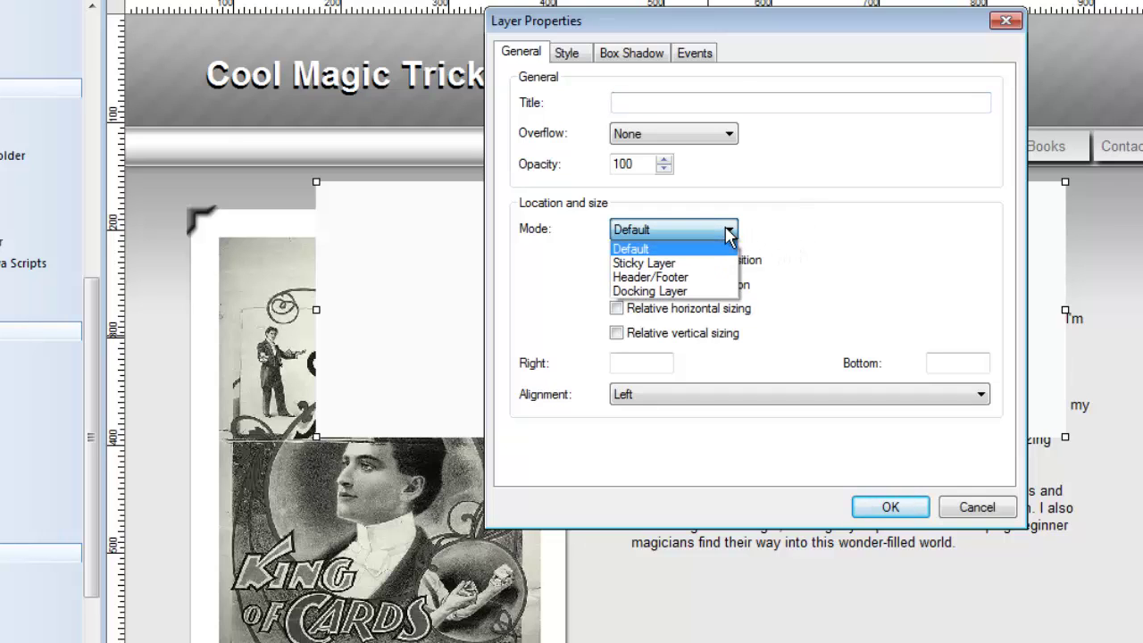
click(687, 294)
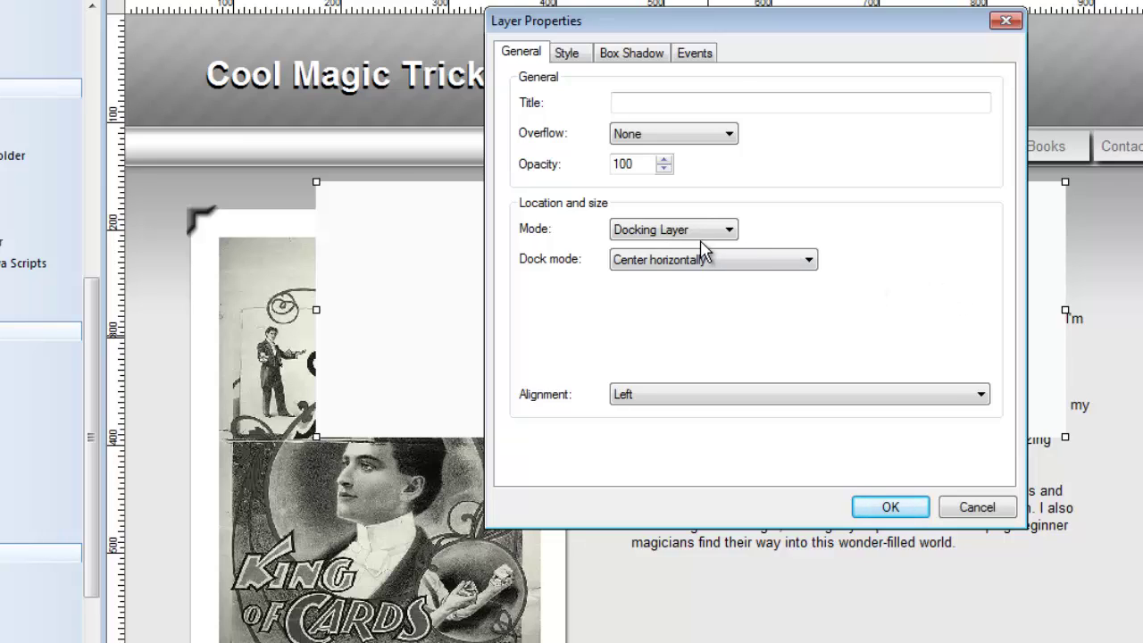
click(725, 261)
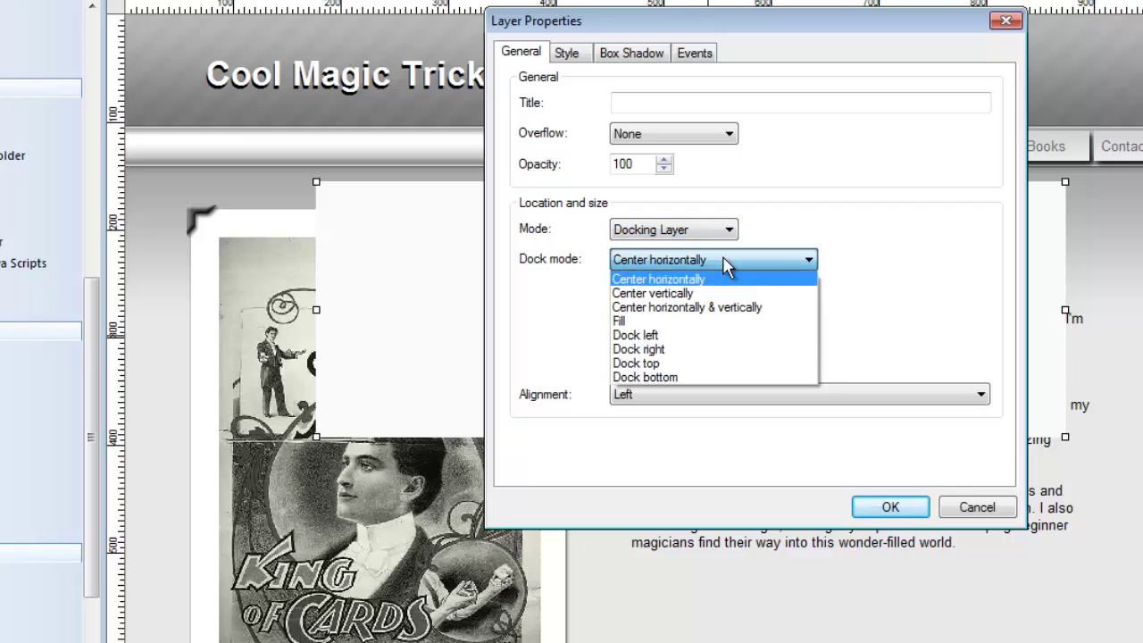
click(655, 335)
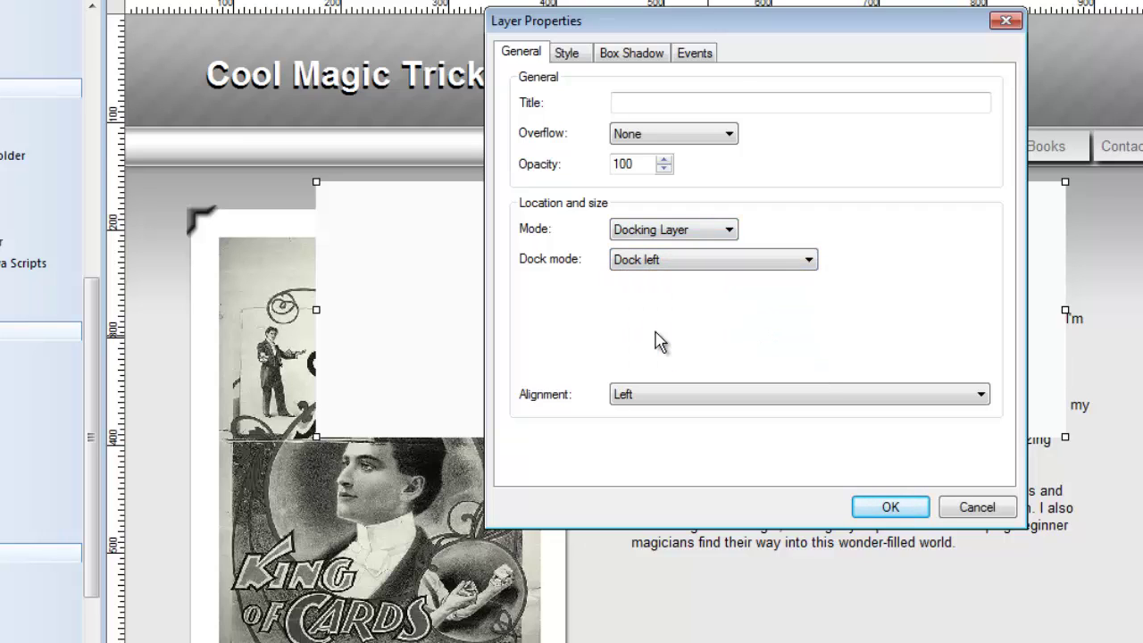
click(684, 398)
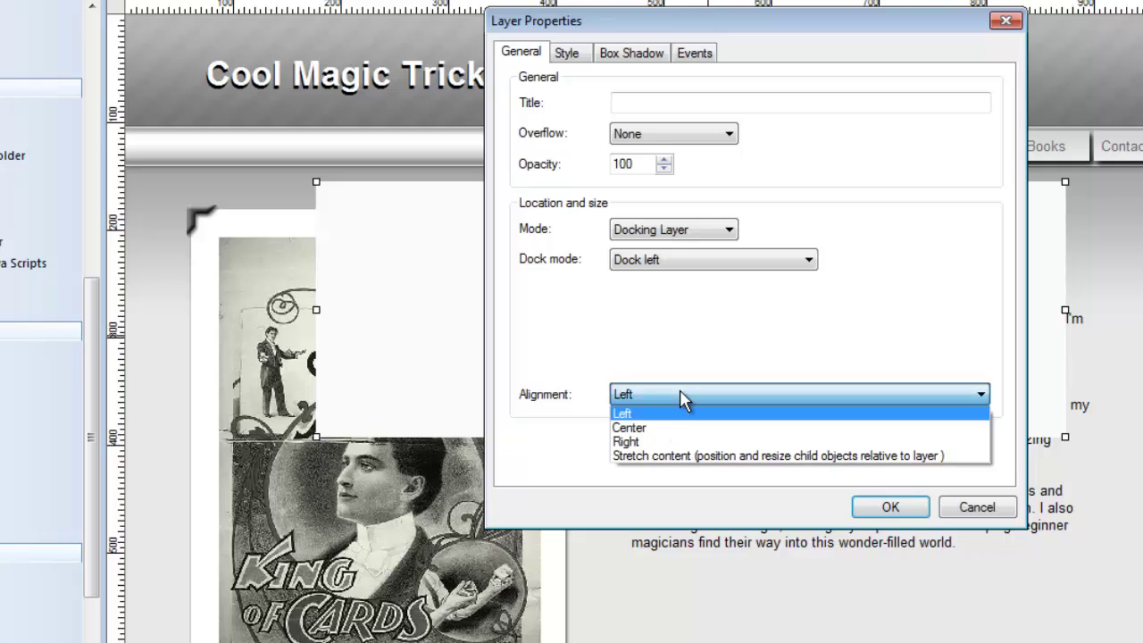
click(636, 427)
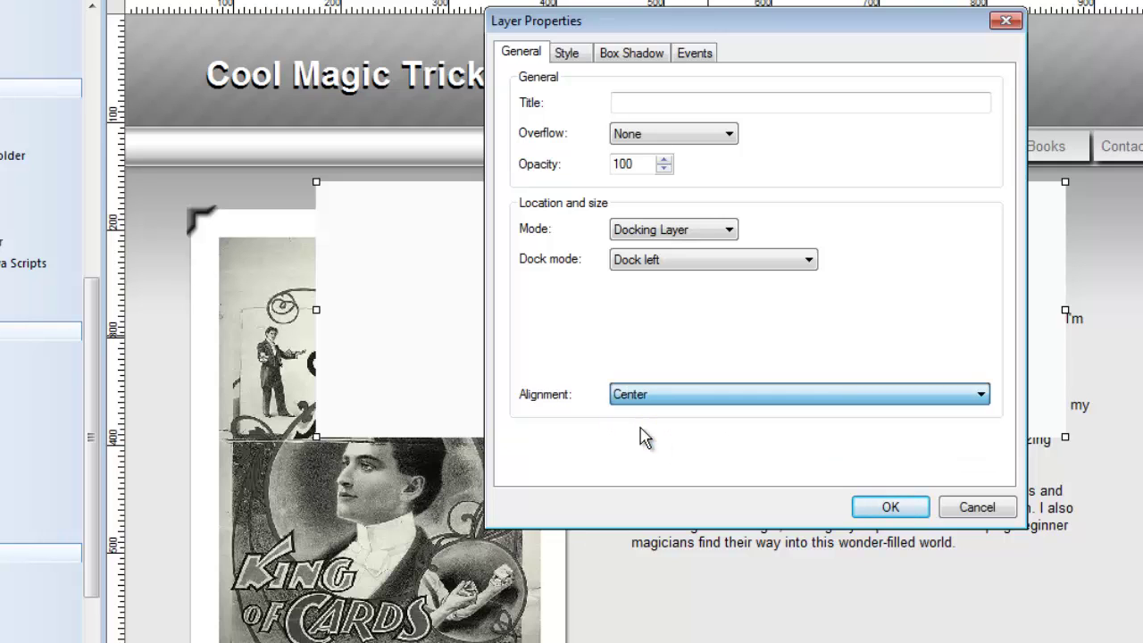
click(890, 508)
Reposition the layer flush against the page's left edge, just below the page's navigation bar
drag(713, 332, 433, 327)
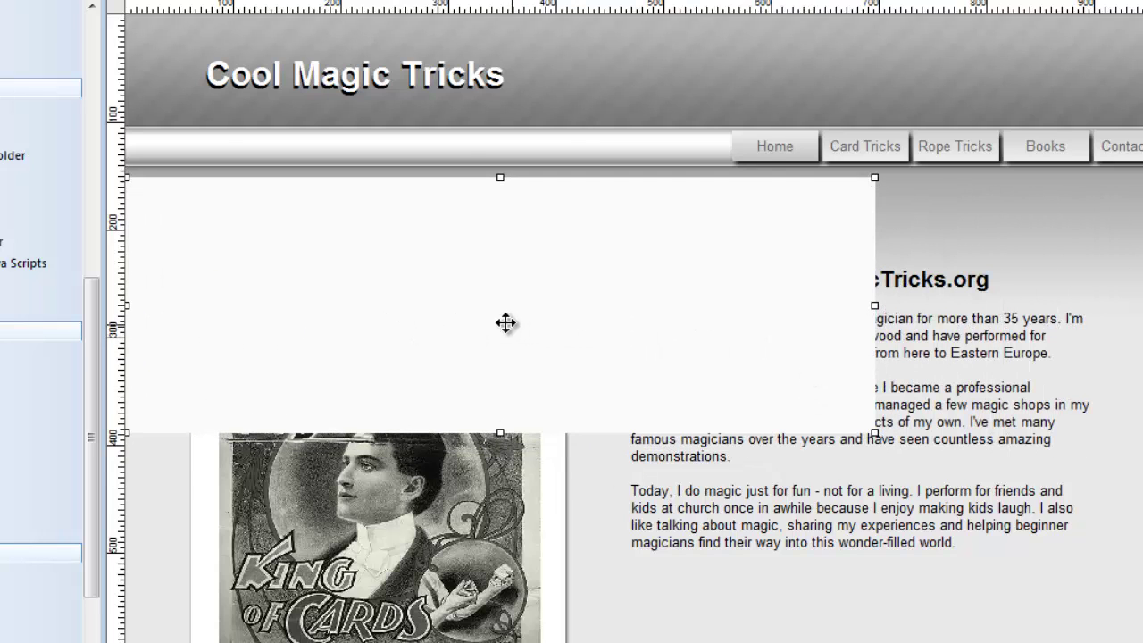
drag(504, 322, 662, 376)
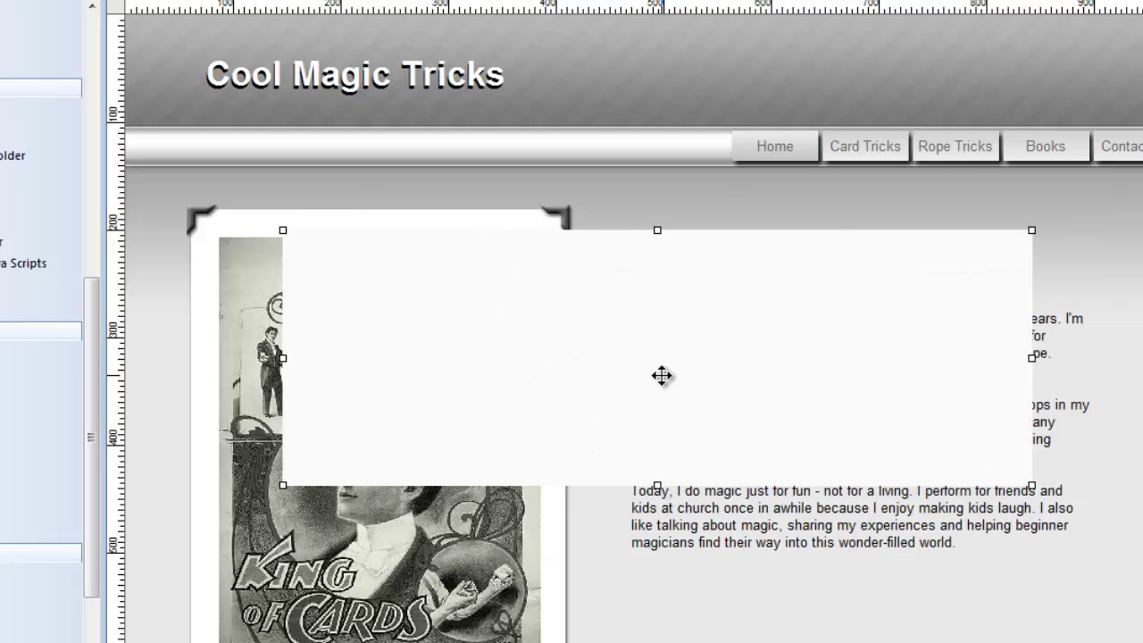
drag(661, 375, 327, 339)
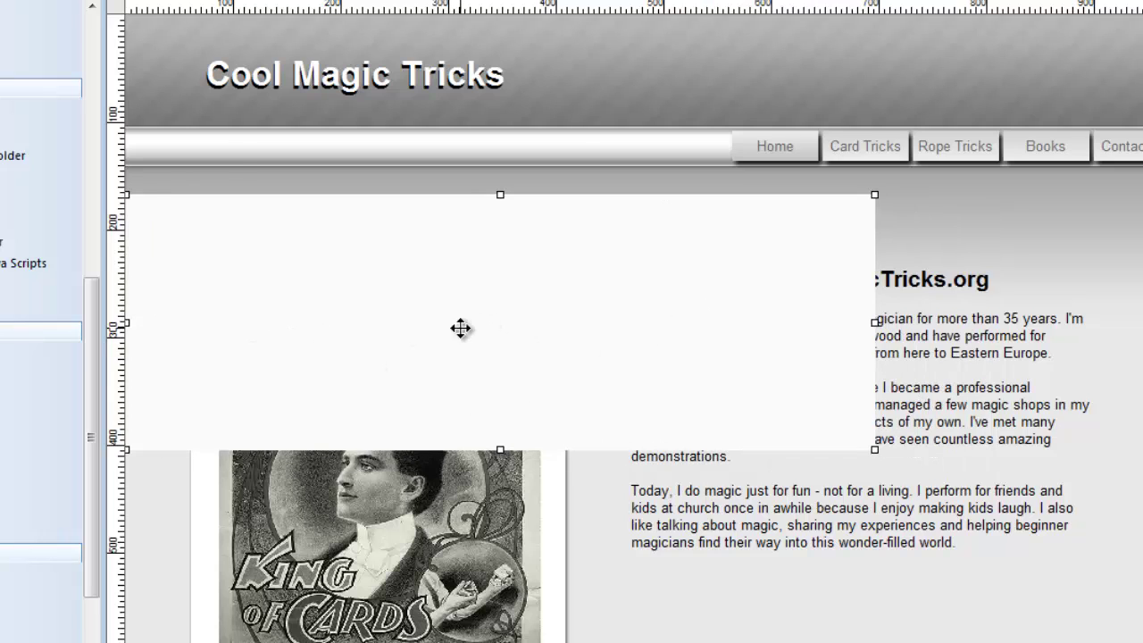
drag(462, 326, 411, 314)
Narrow the layer to about 190 px wide and place it in the page's top-left corner
drag(874, 308, 364, 303)
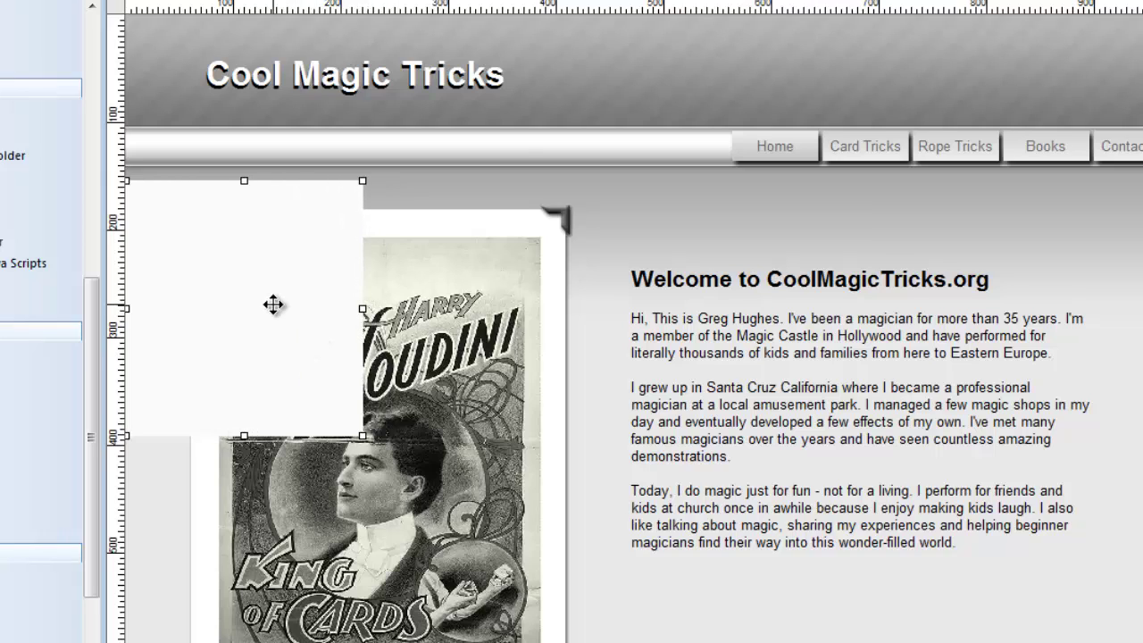
drag(274, 305, 237, 72)
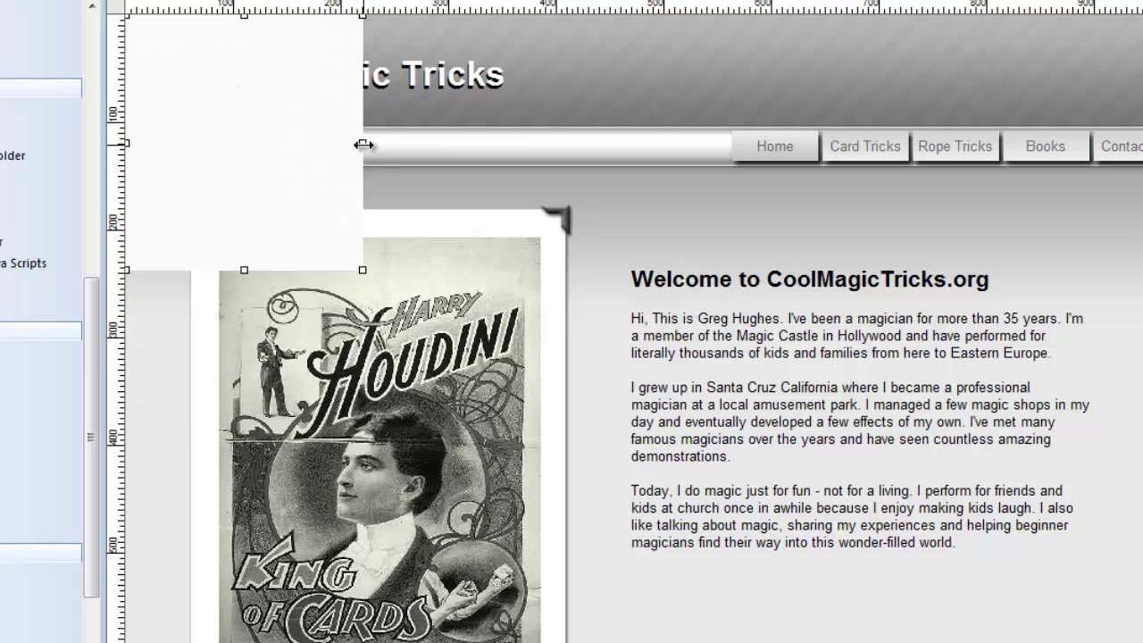
drag(362, 145, 331, 145)
mouse_move(207, 145)
mouse_down()
mouse_move(207, 161)
mouse_move(207, 145)
mouse_up()
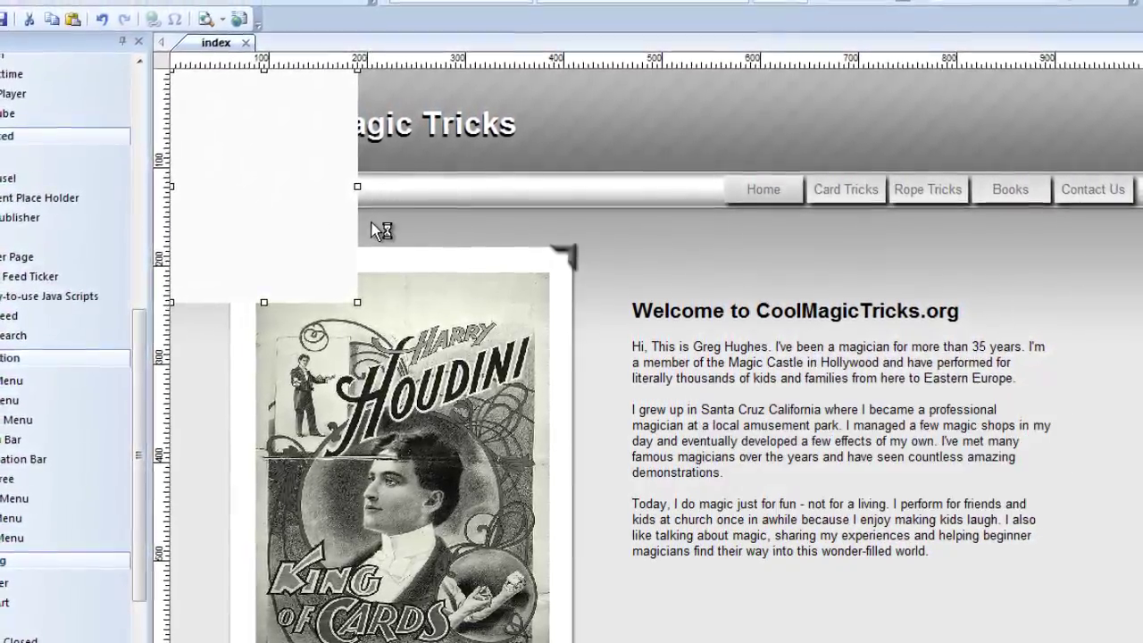
Preview the page in the browser, examine how the docked layer behaves while the page scrolls, and close the preview
key(F5)
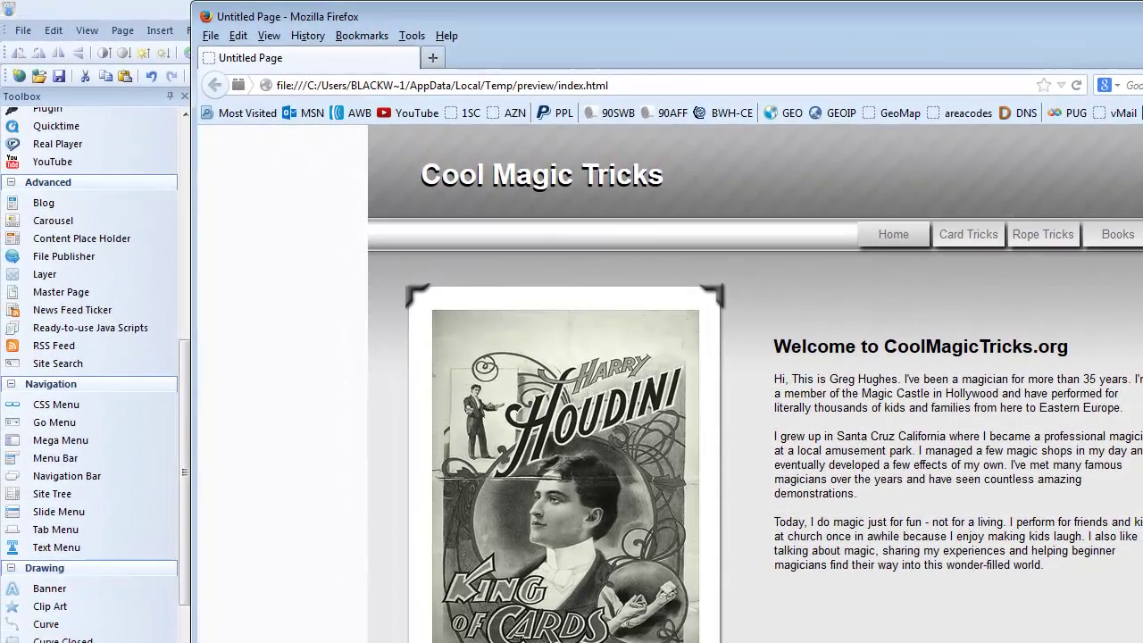
scroll(755, 383, down, 8)
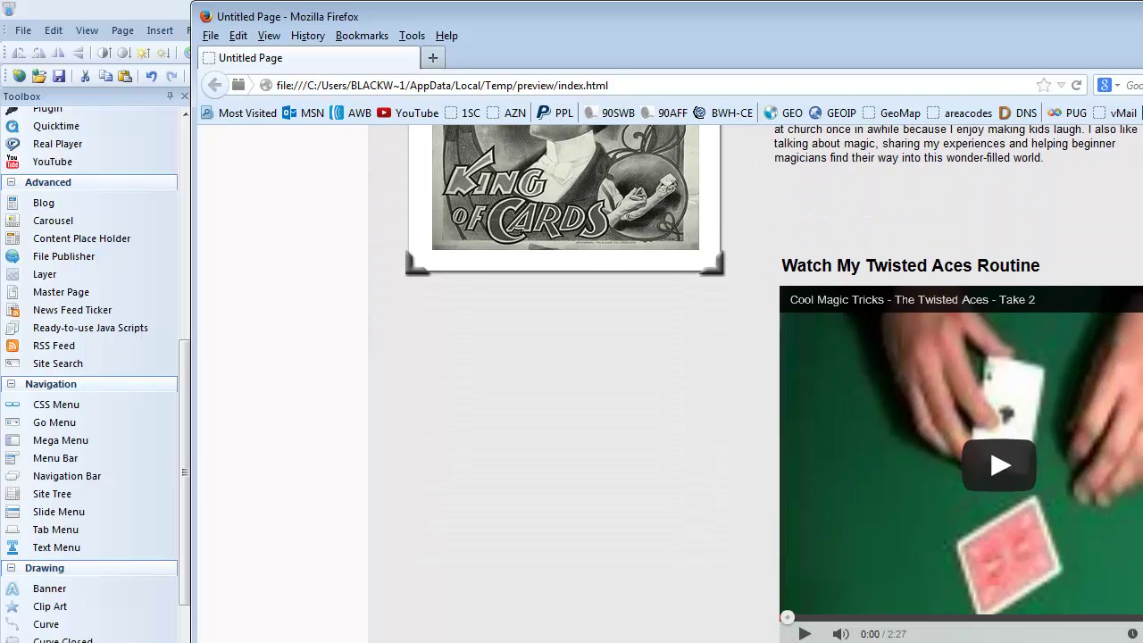
scroll(755, 384, up, 7)
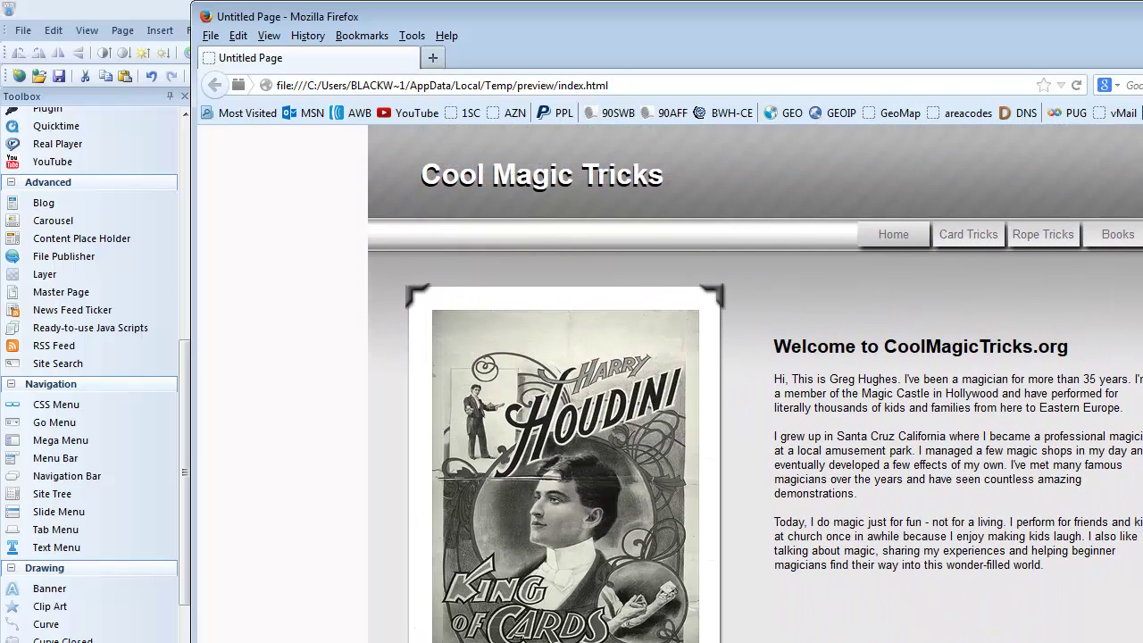
scroll(755, 384, down, 7)
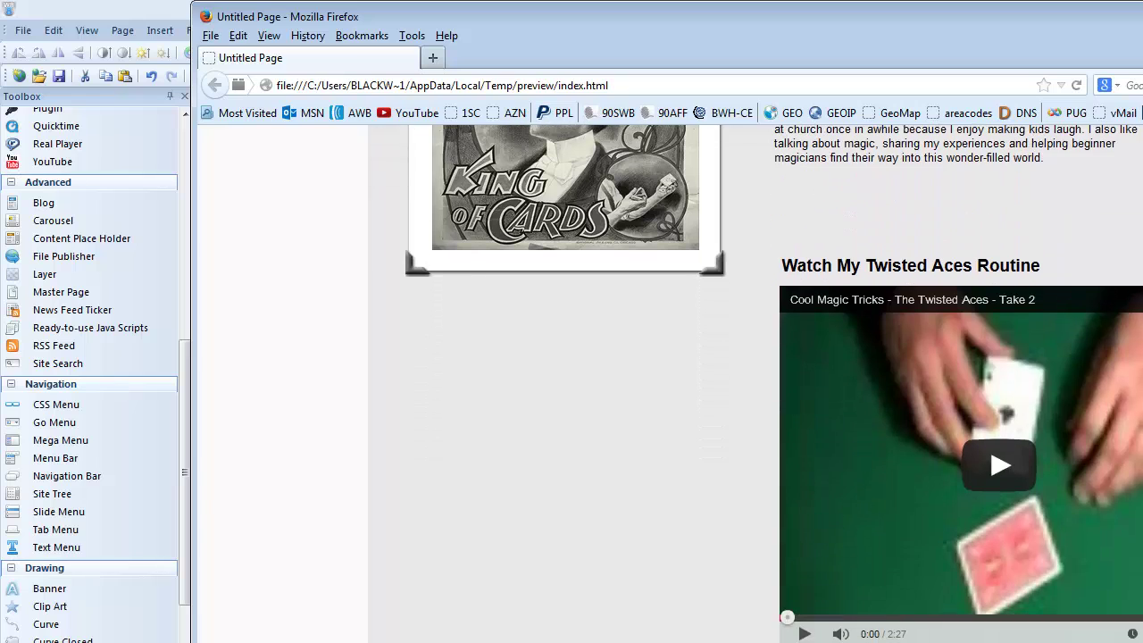
scroll(755, 384, up, 6)
scroll(410, 197, up, 2)
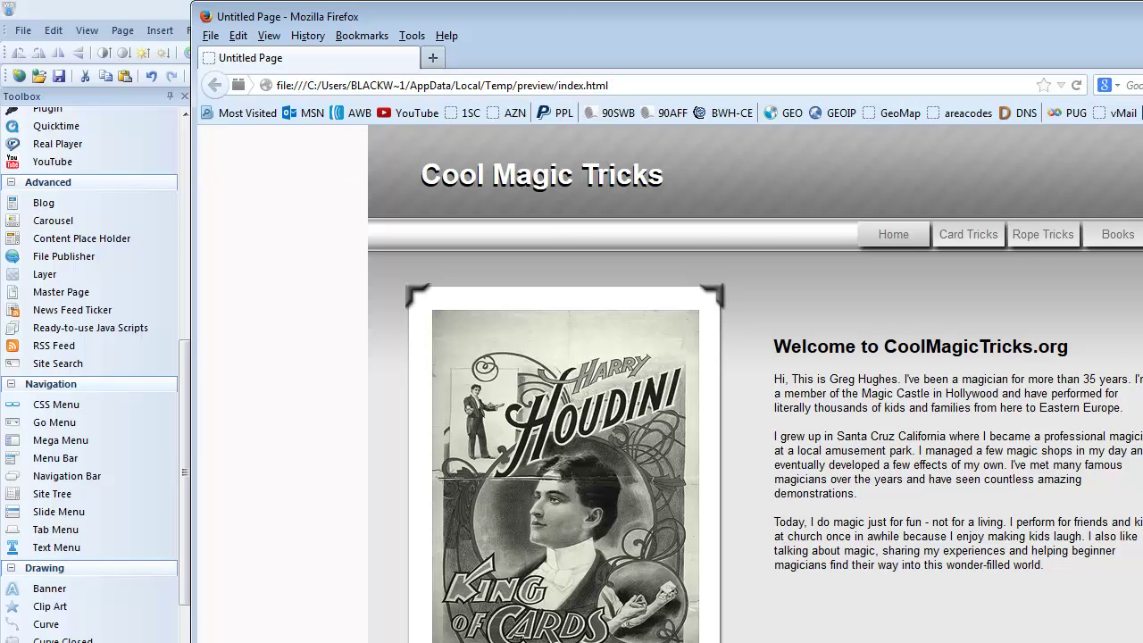
scroll(755, 384, down, 8)
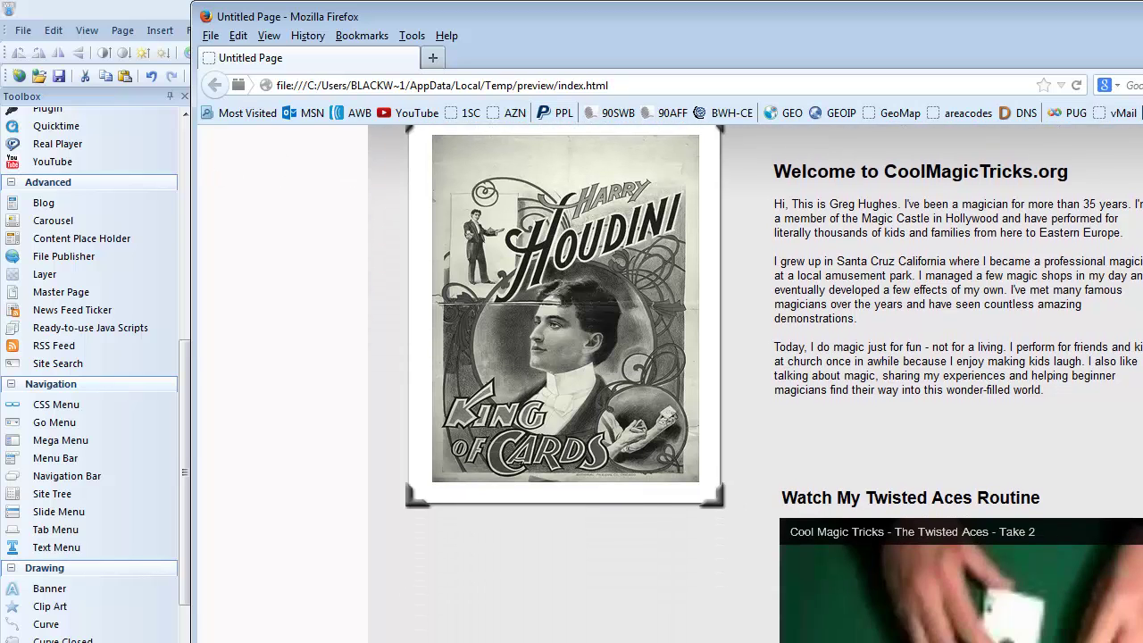
scroll(755, 384, up, 4)
scroll(755, 384, up, 4)
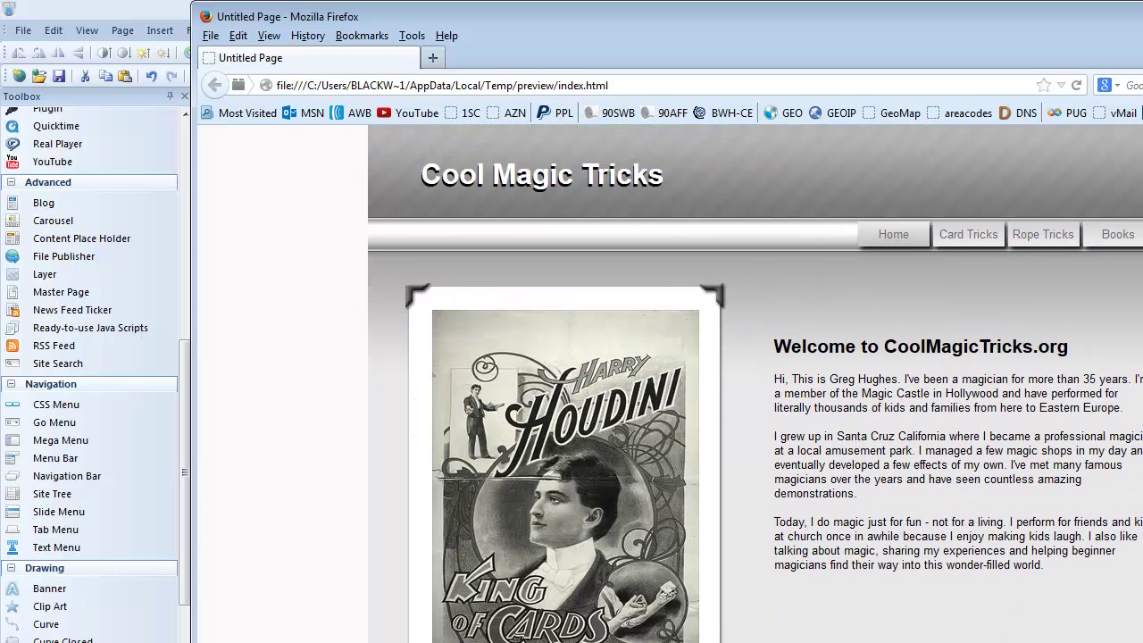
scroll(755, 384, down, 8)
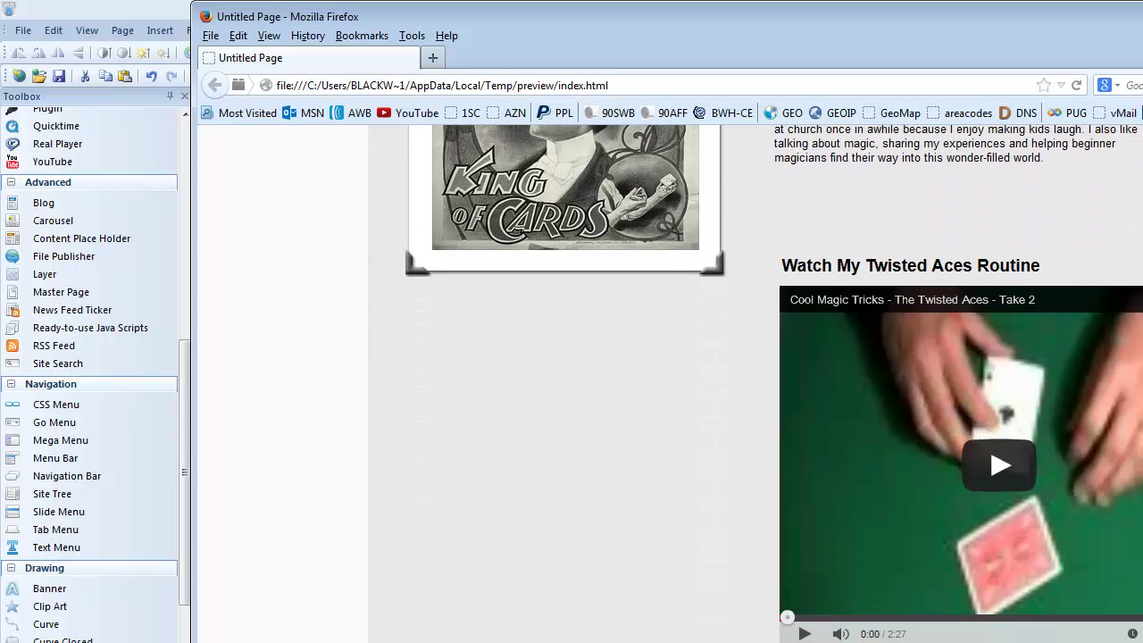
scroll(756, 384, up, 8)
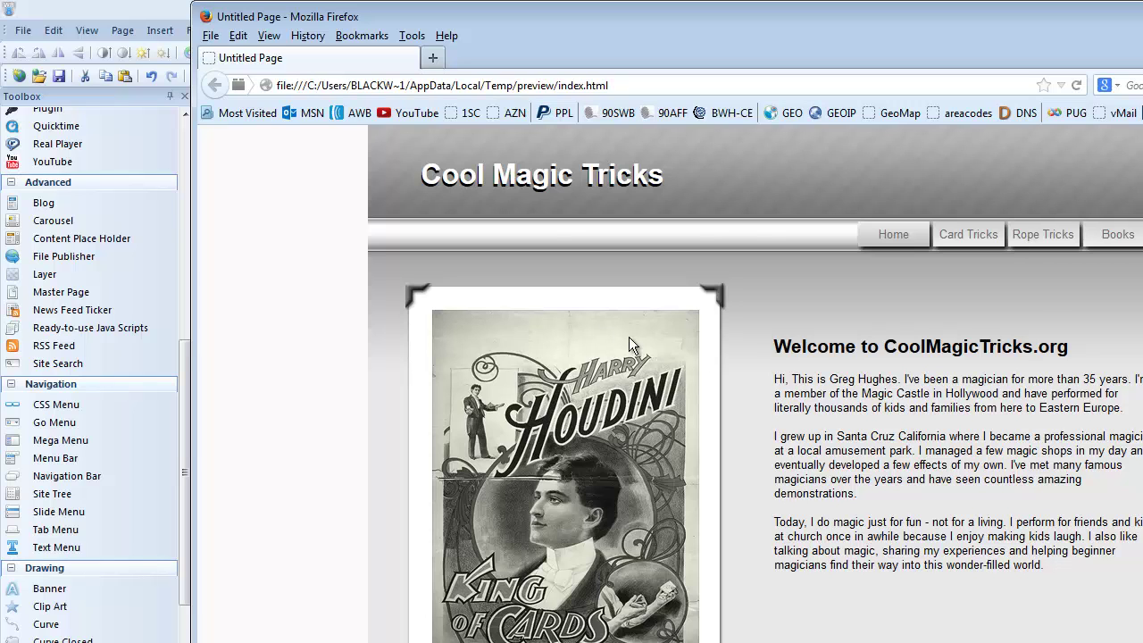
key(alt+F4)
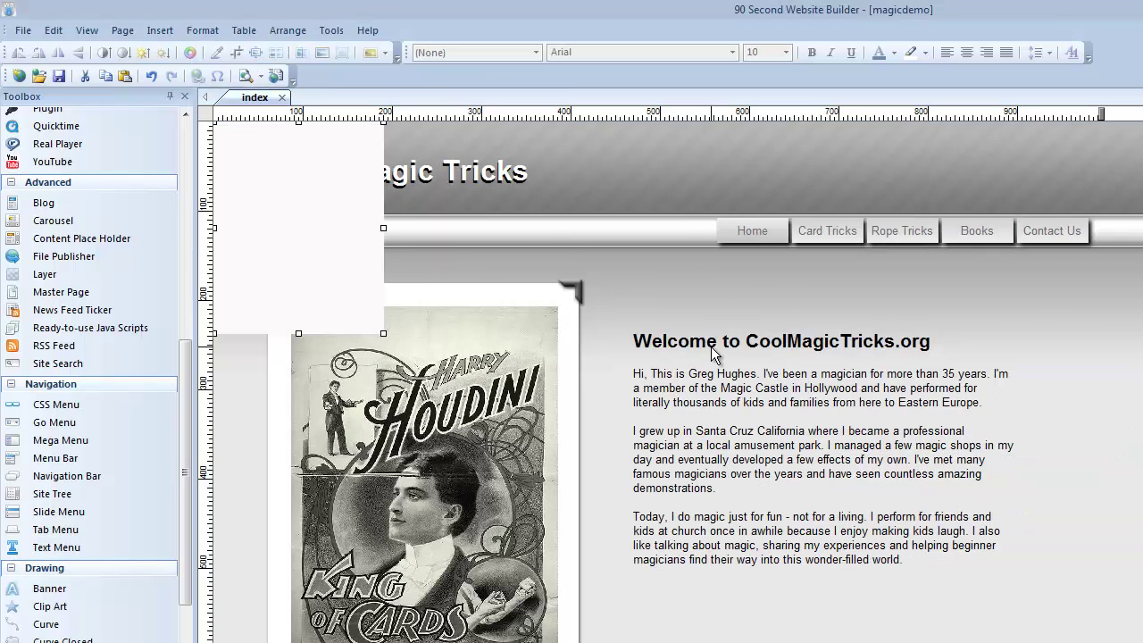
Shorten the layer to about 200 px high and move it to the page's left edge just below the Houdini poster
click(295, 317)
drag(298, 333, 299, 303)
drag(286, 223, 935, 385)
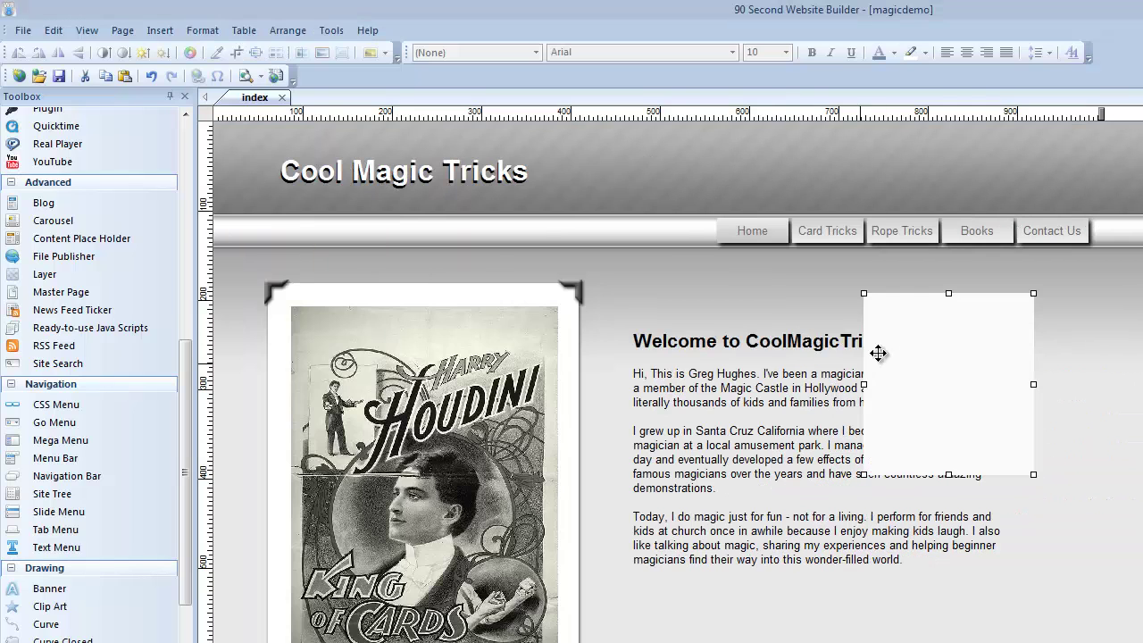
drag(942, 348, 254, 642)
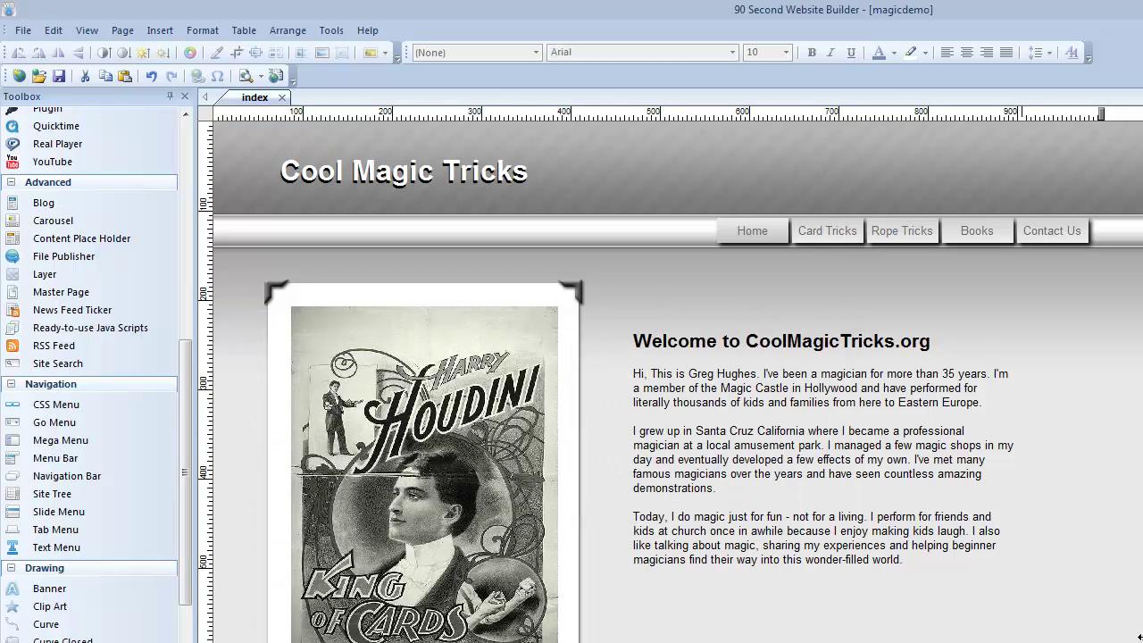
scroll(670, 382, down, 3)
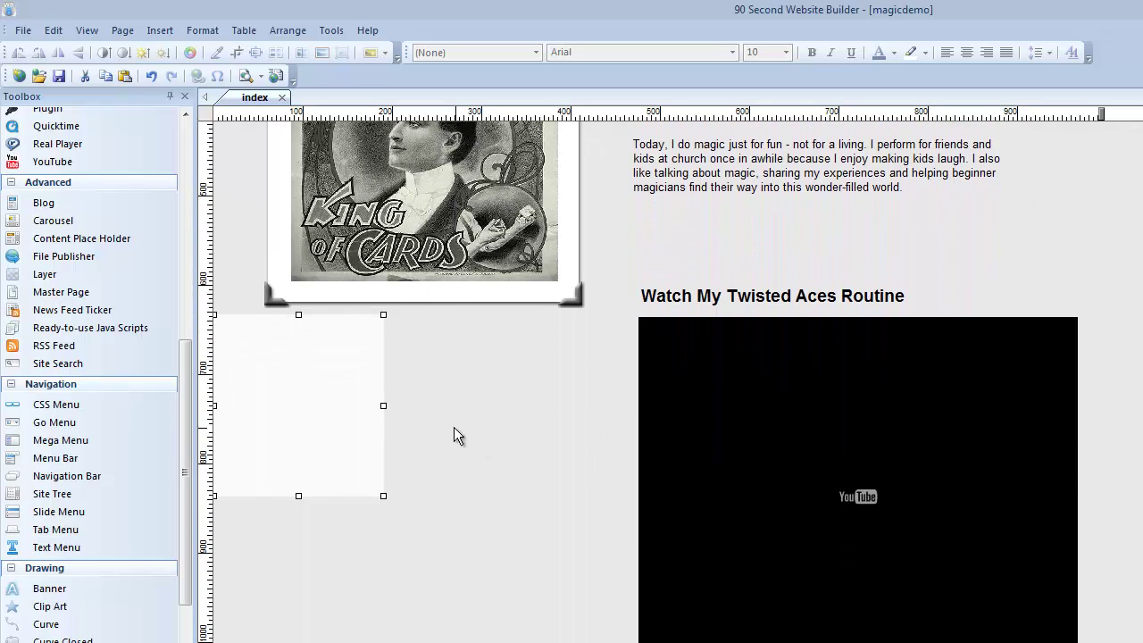
drag(319, 409, 256, 414)
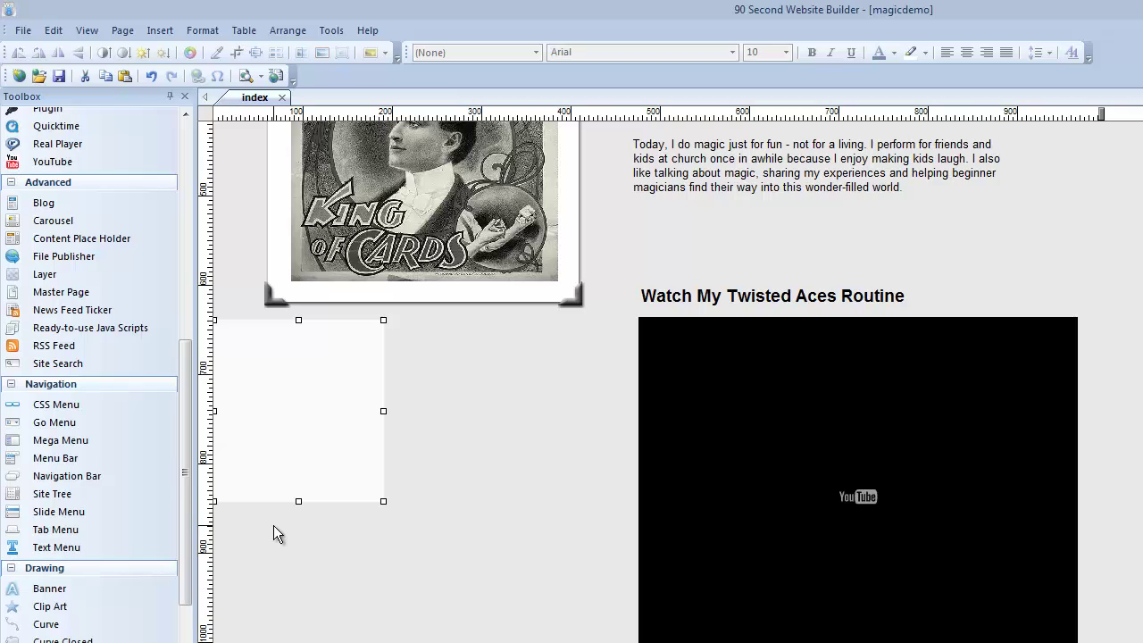
Insert a Navigation Bar inside the docked layer, near its upper middle
click(45, 482)
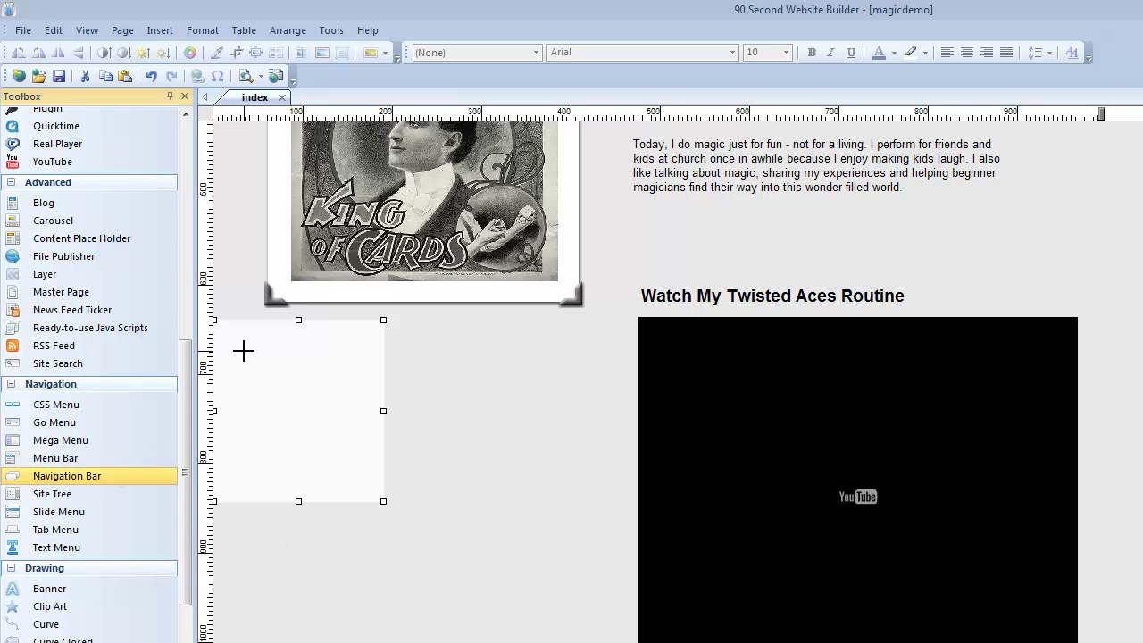
click(242, 351)
drag(296, 409, 286, 402)
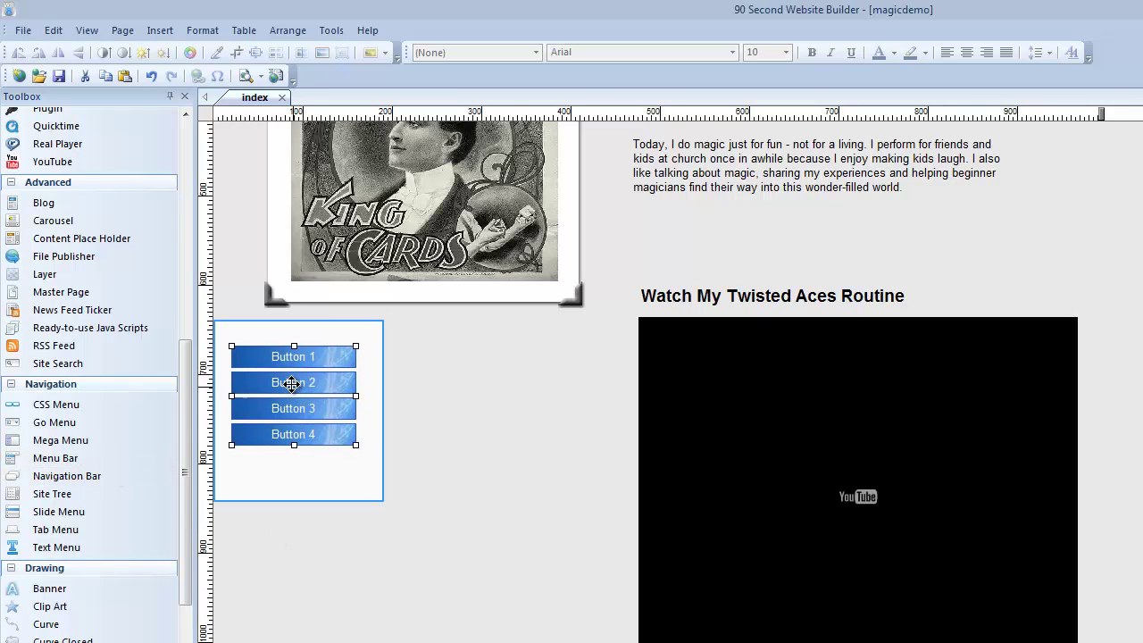
click(432, 380)
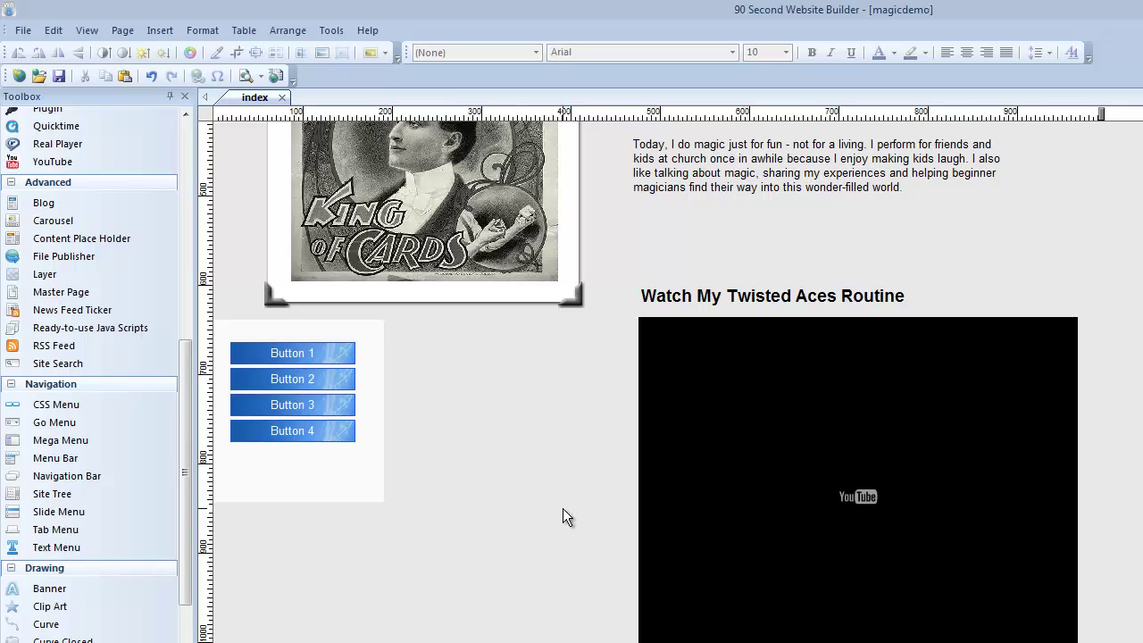
Preview the page in the browser, examine how the docked navigation bar behaves while scrolling, and return to the editor
key(F5)
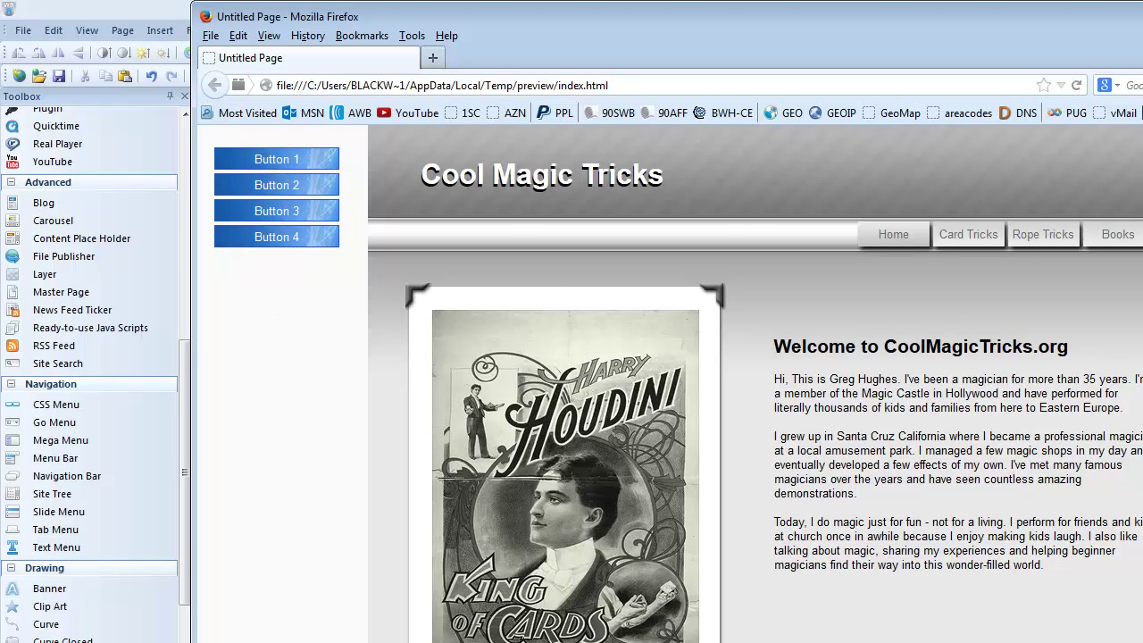
scroll(755, 384, down, 4)
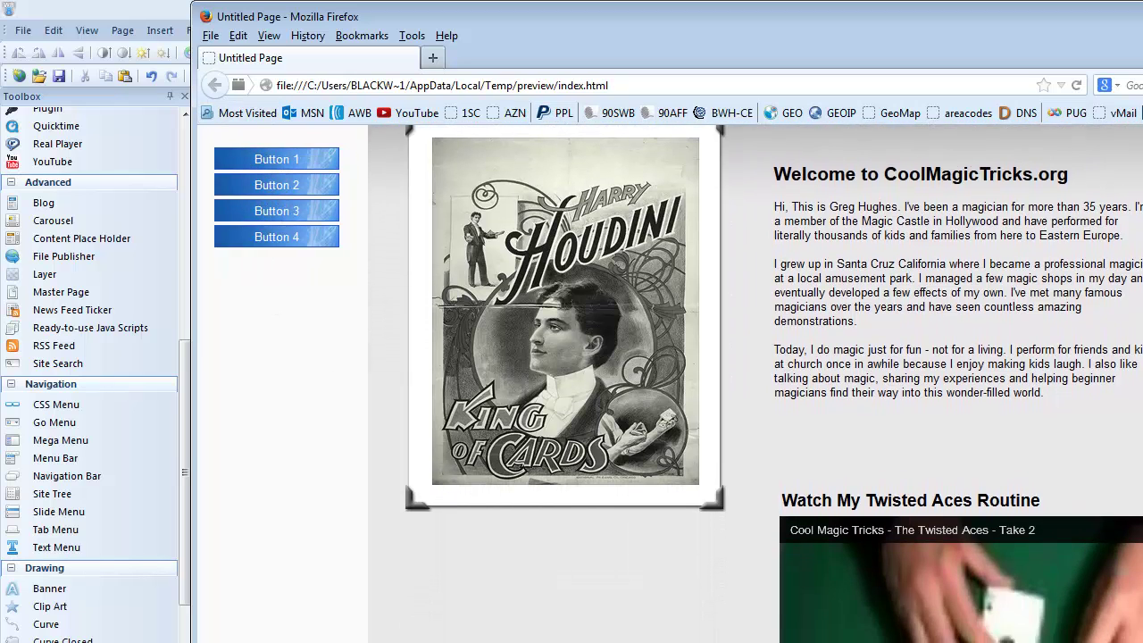
scroll(756, 384, down, 5)
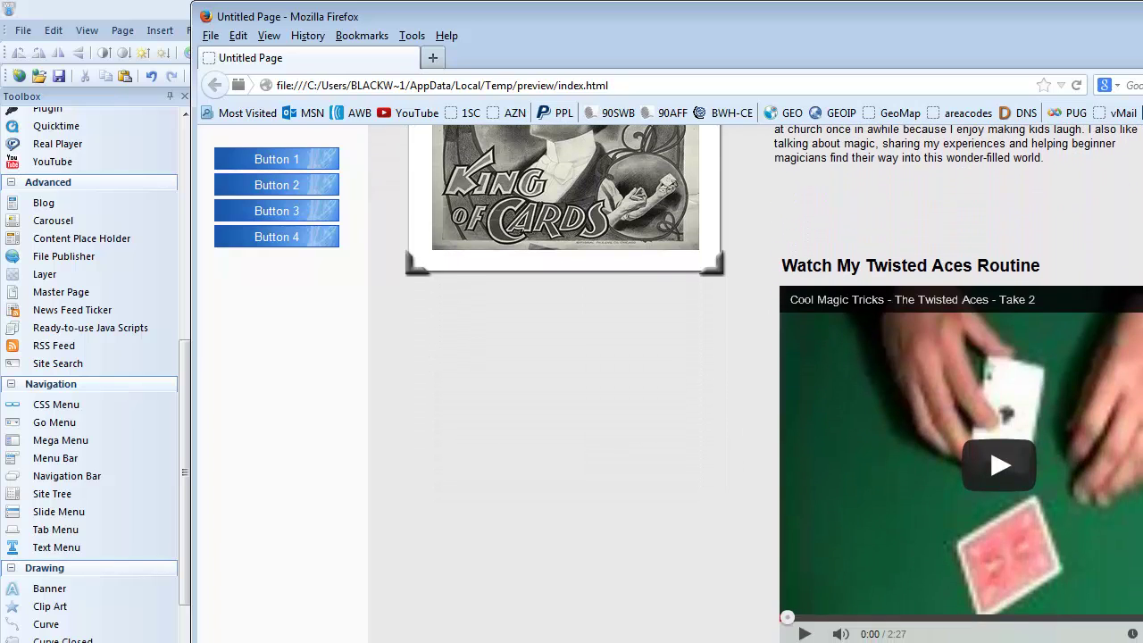
scroll(756, 385, up, 8)
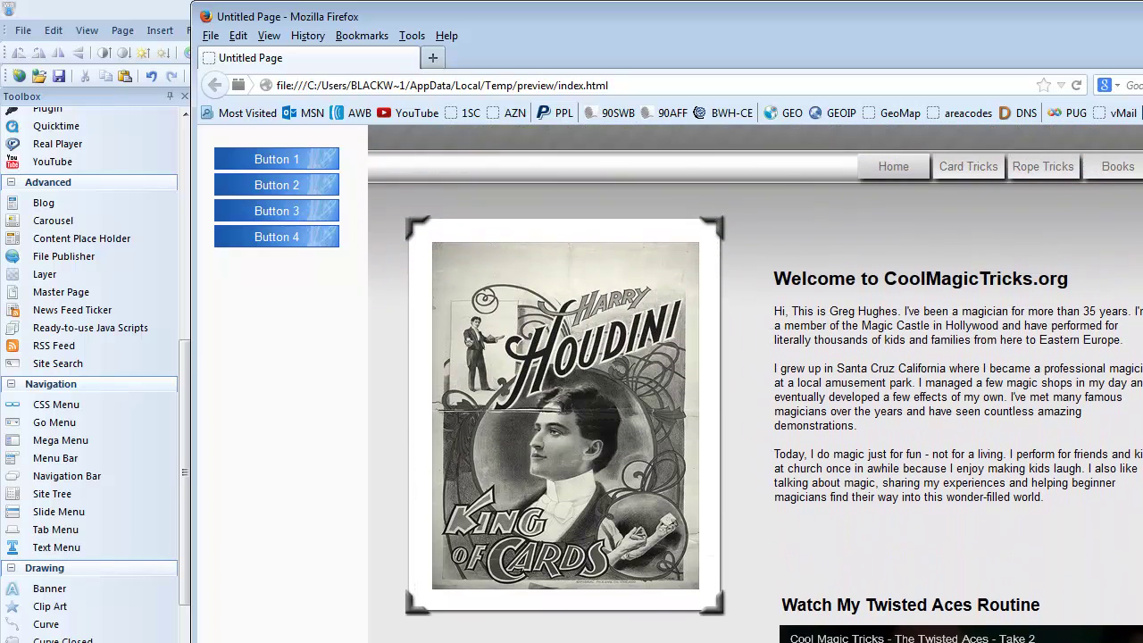
scroll(755, 385, up, 2)
scroll(755, 385, down, 5)
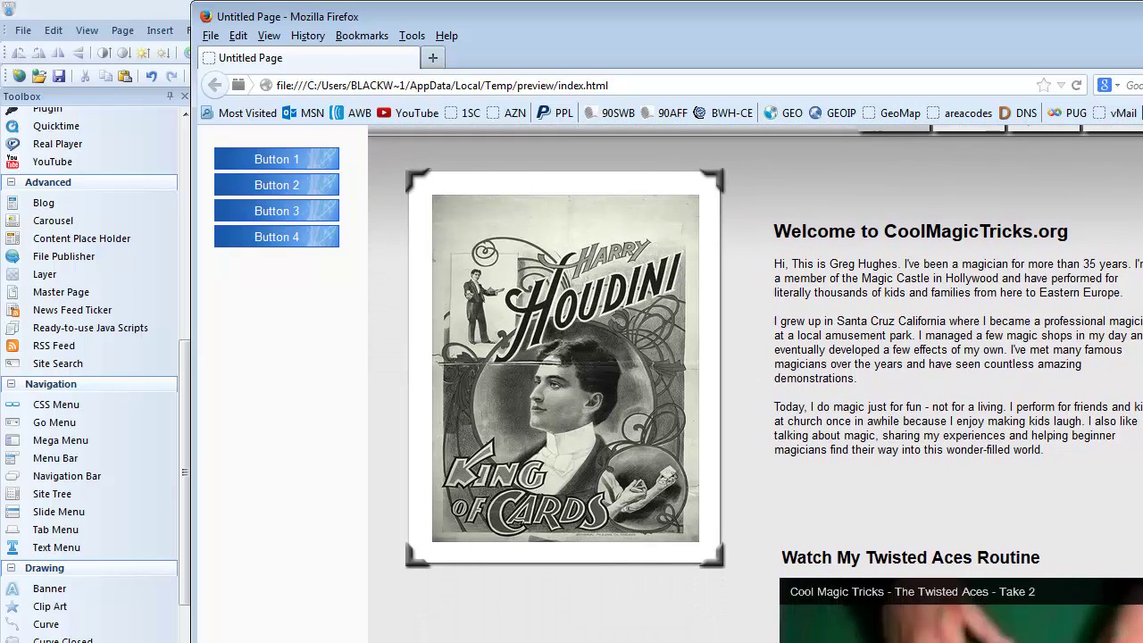
scroll(755, 385, up, 7)
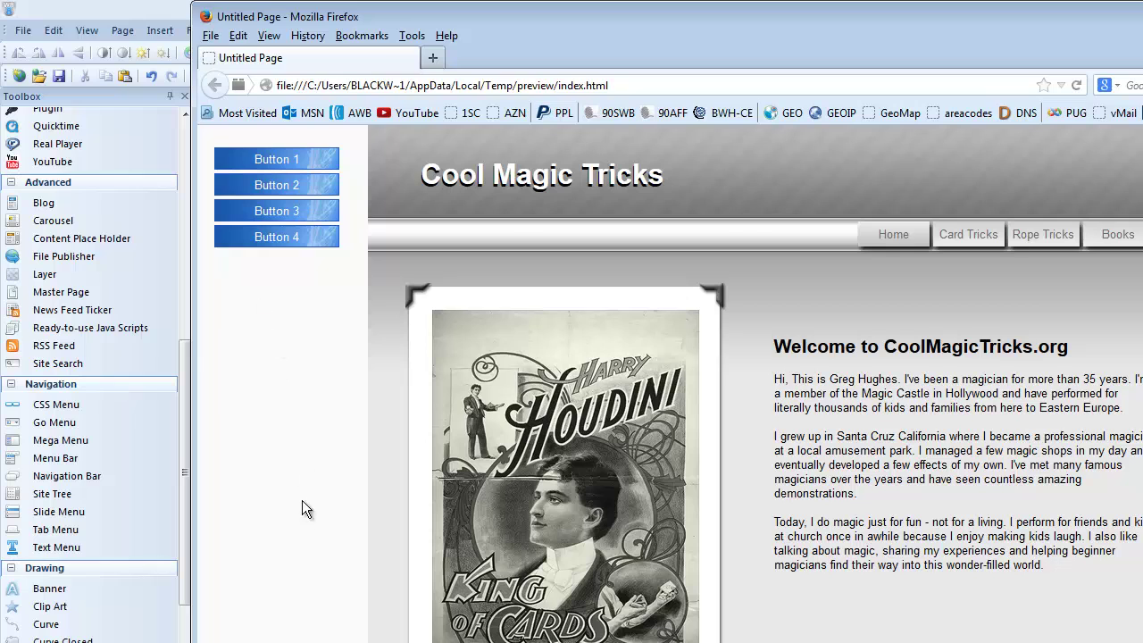
scroll(755, 384, down, 5)
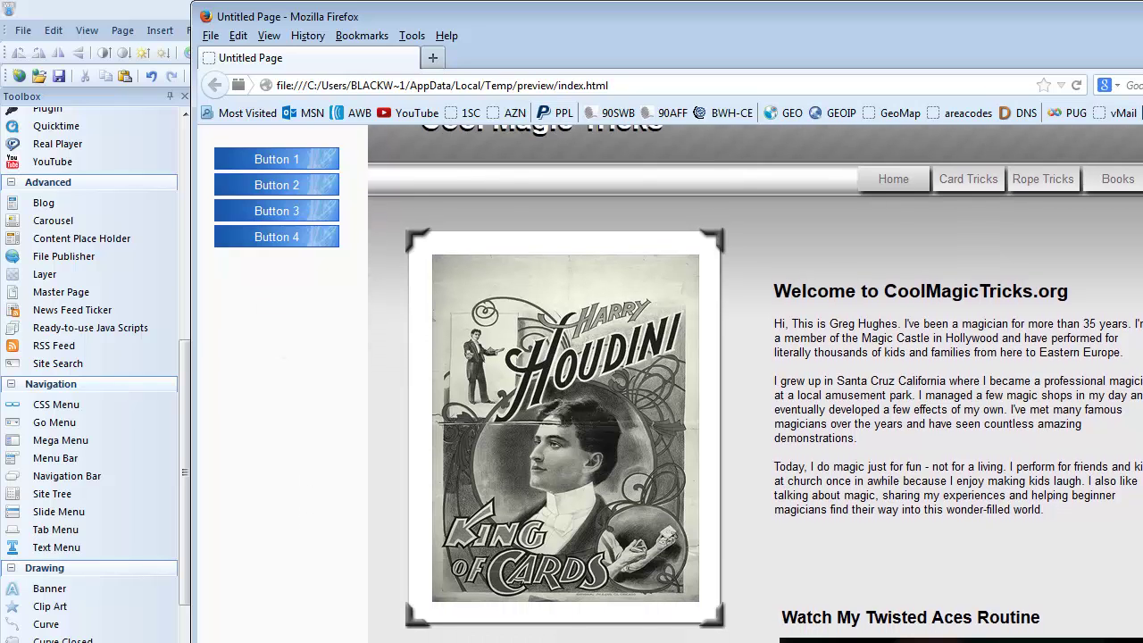
scroll(755, 384, up, 5)
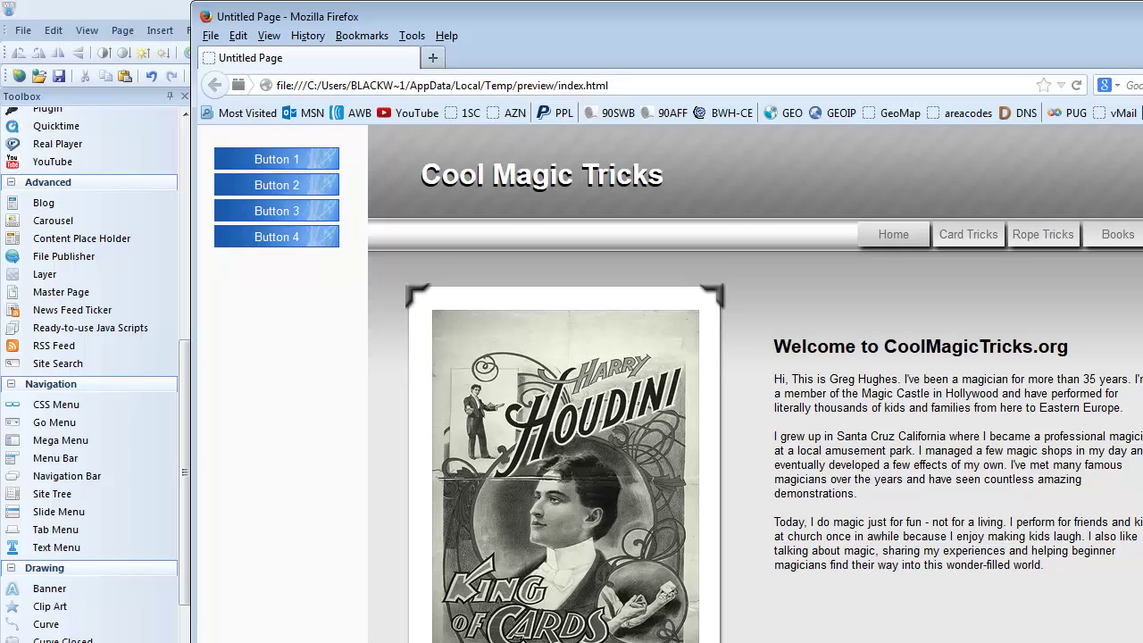
key(alt+Tab)
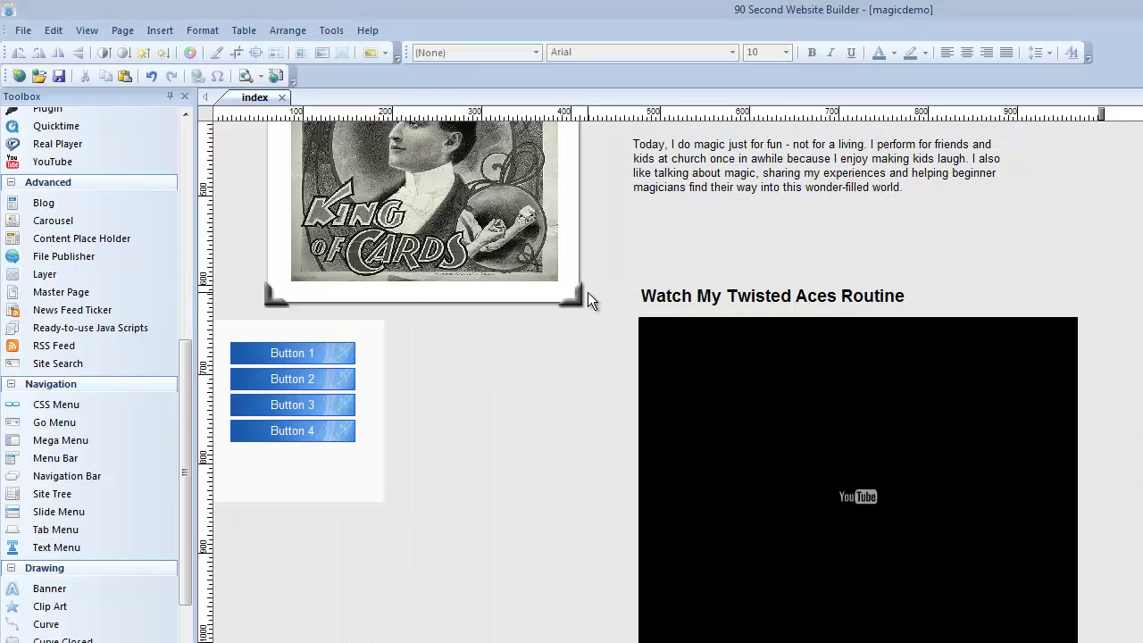
Widen the docked layer to about 360 px, check it while scrolling in a browser preview, and close the preview
mouse_move(263, 491)
mouse_down()
mouse_move(331, 502)
mouse_move(264, 500)
mouse_up()
drag(383, 424, 535, 431)
key(F5)
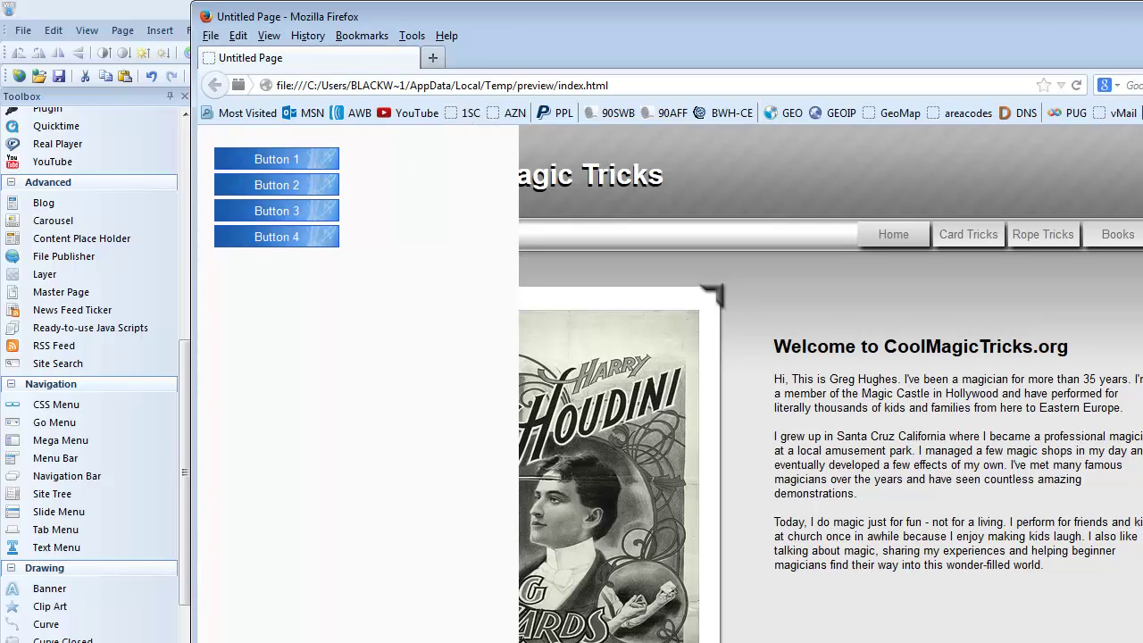
scroll(536, 429, down, 5)
scroll(537, 429, up, 3)
key(alt+F4)
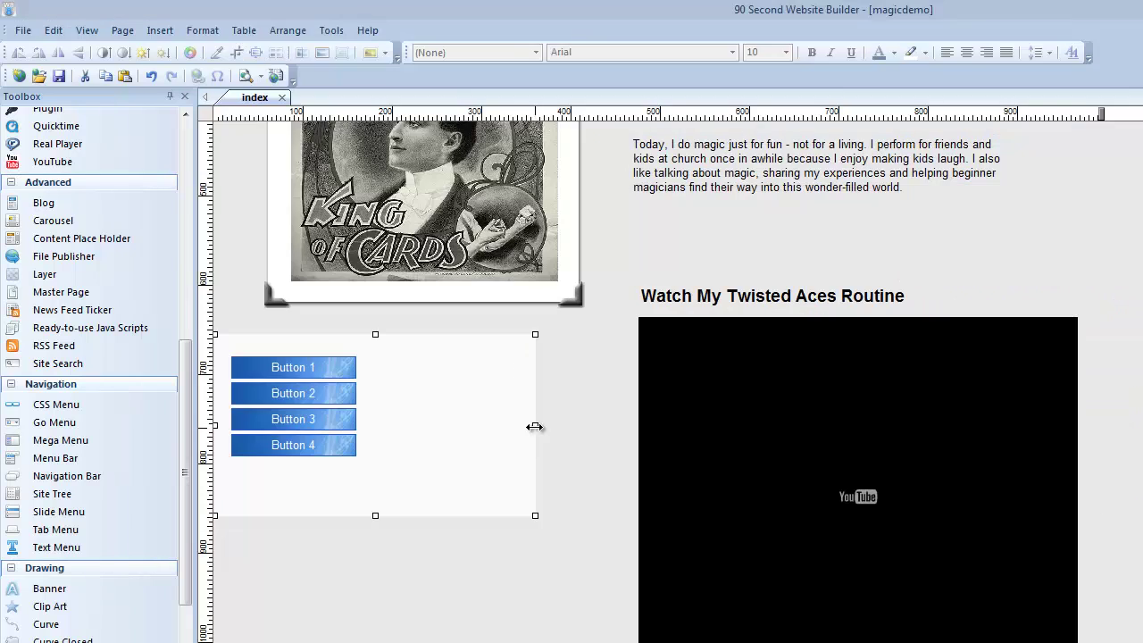
Narrow the docked layer to about 200 px and delete the navigation bar inside it
drag(534, 427, 396, 427)
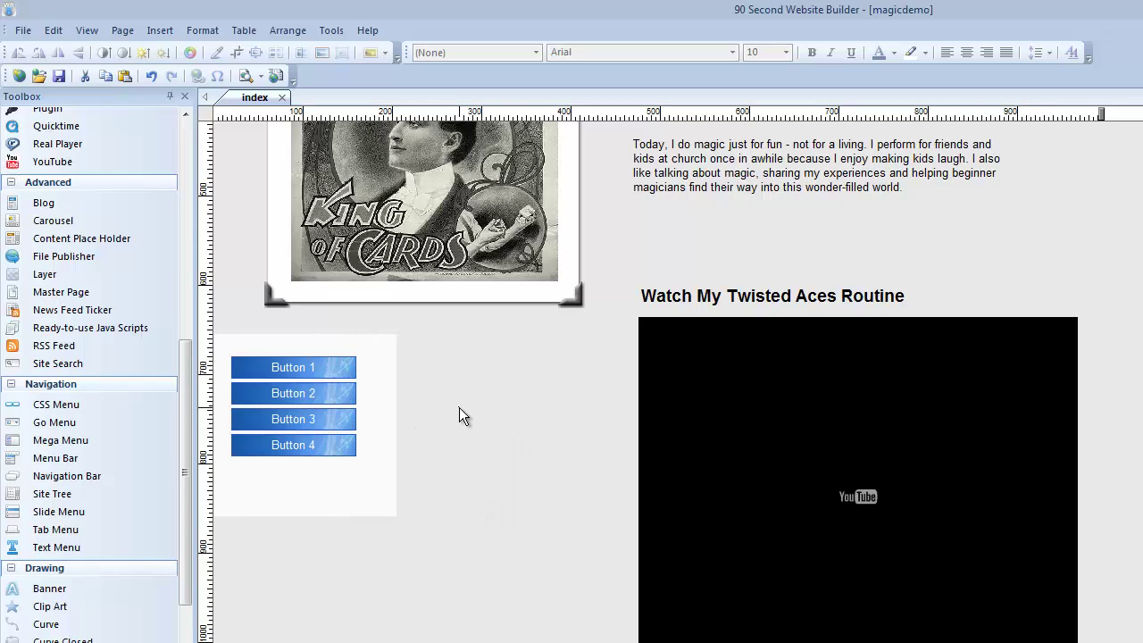
click(319, 436)
key(Delete)
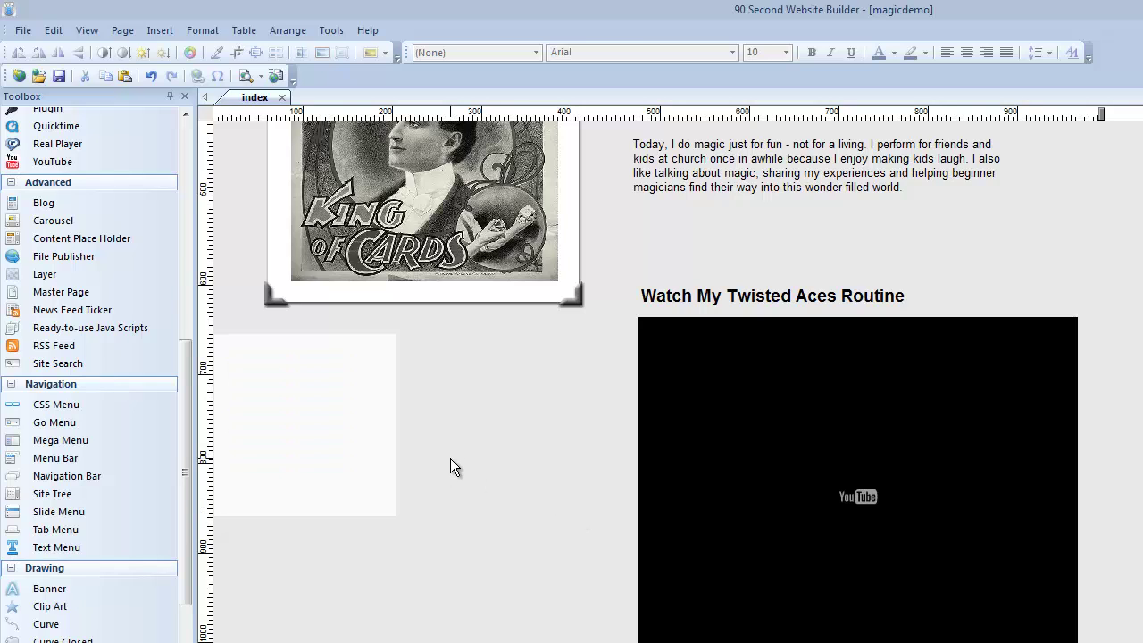
Set the empty layer's dock mode to Dock bottom in its properties
click(319, 426)
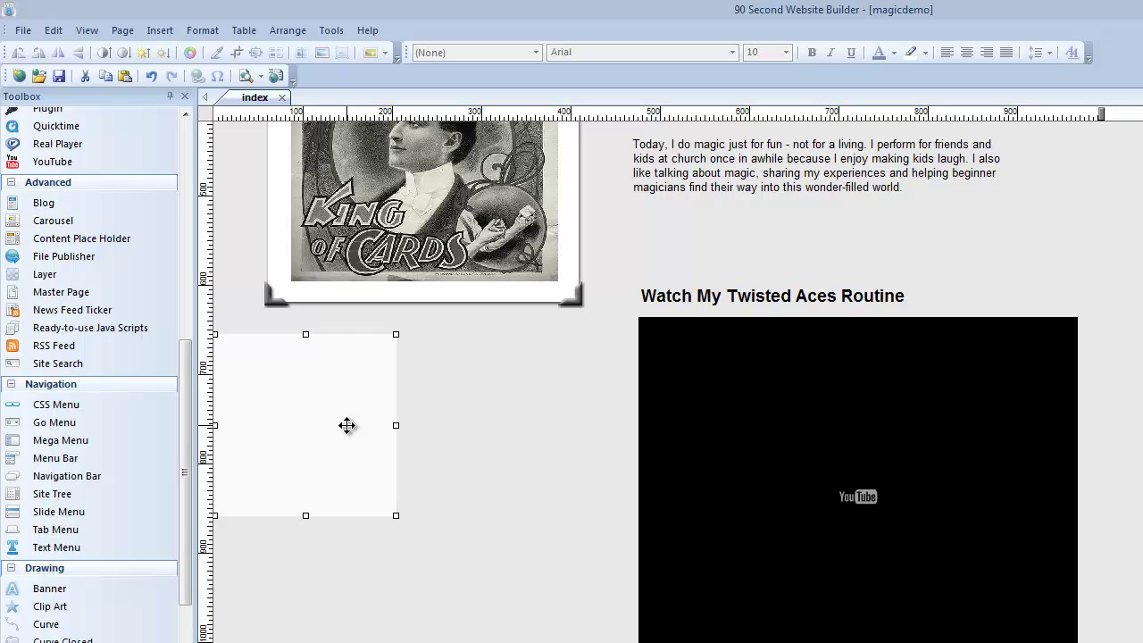
double_click(346, 425)
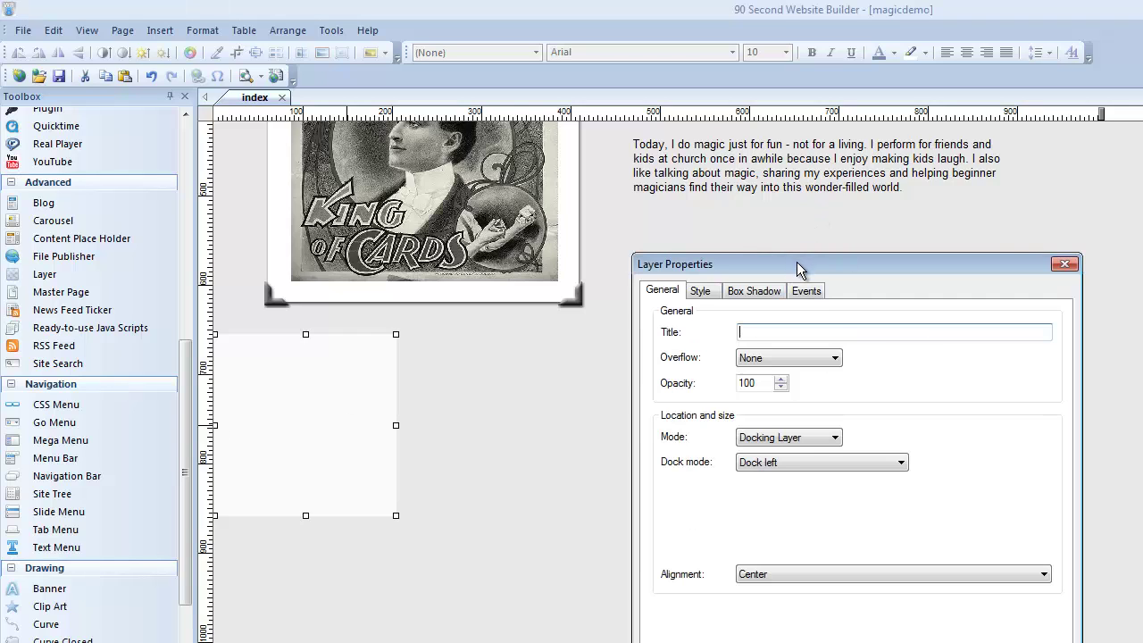
drag(795, 259, 746, 158)
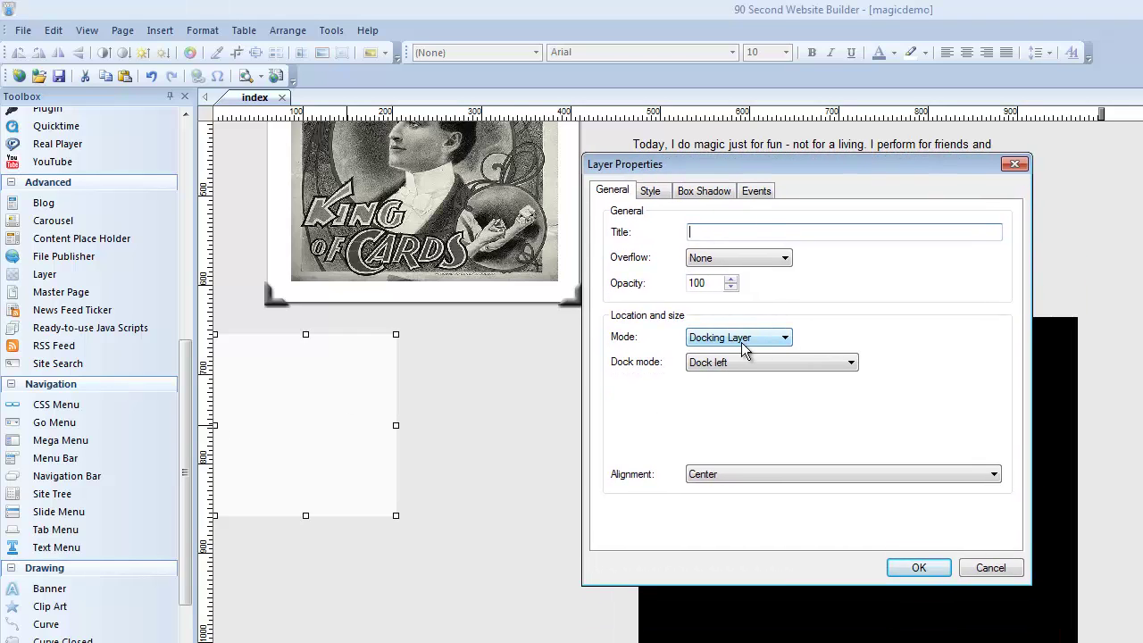
click(850, 364)
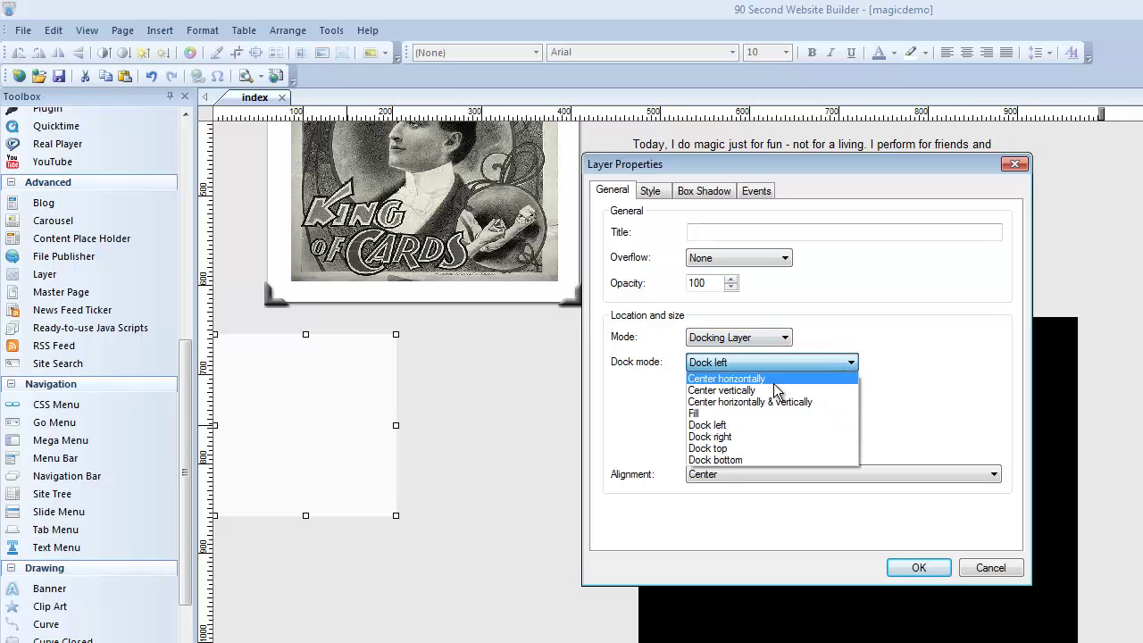
click(718, 460)
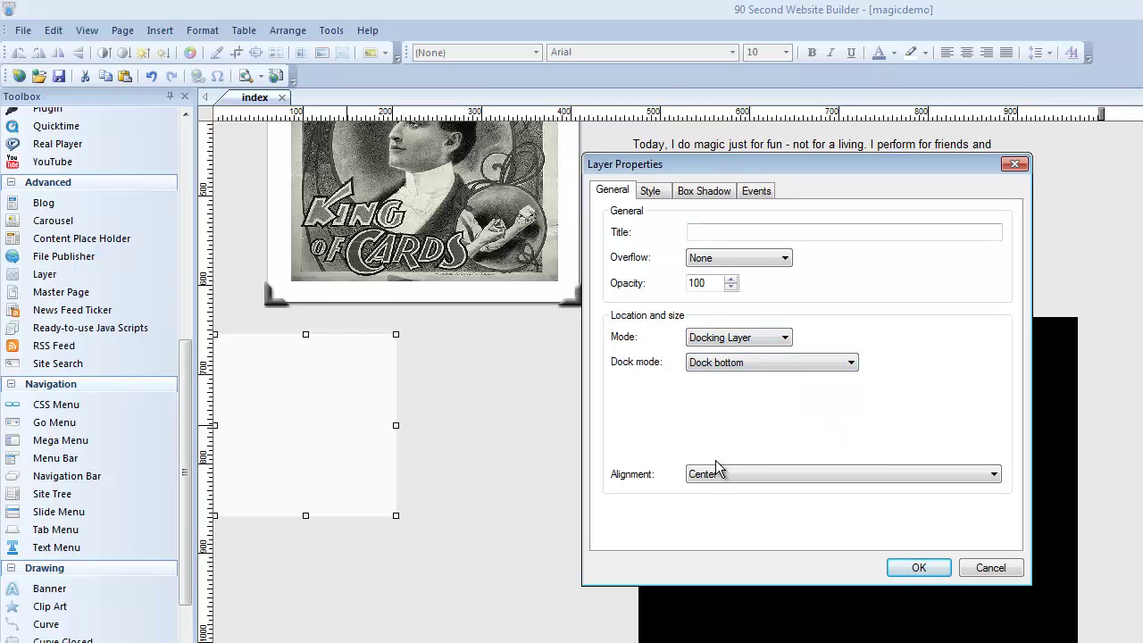
click(928, 564)
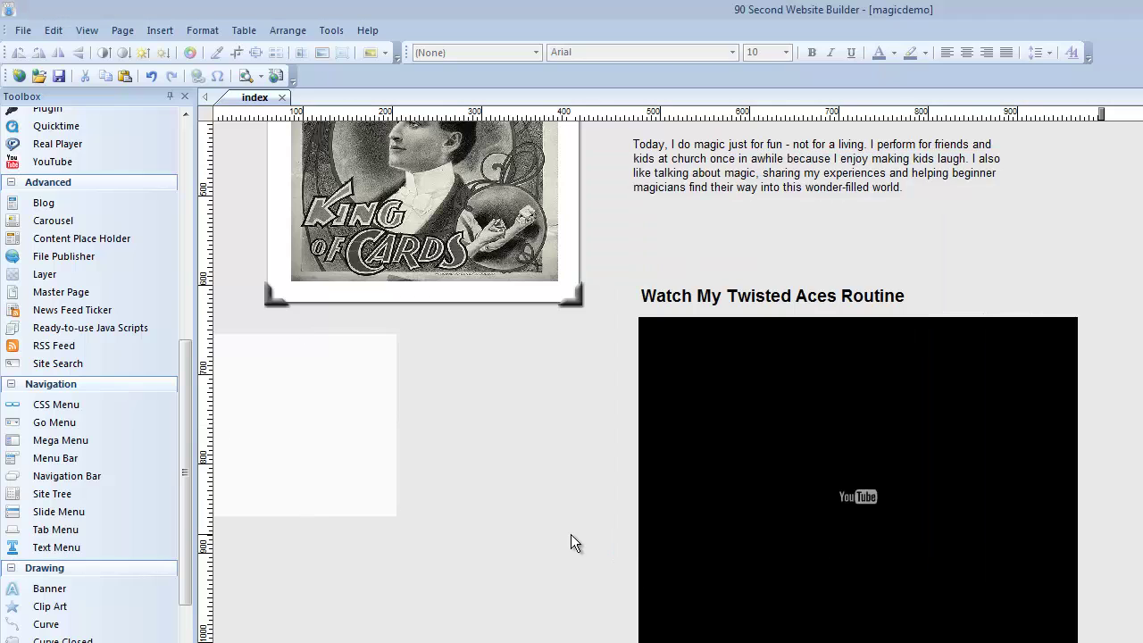
Preview the page in the browser, examine the bottom-docked layer while scrolling, and return to the editor
key(F5)
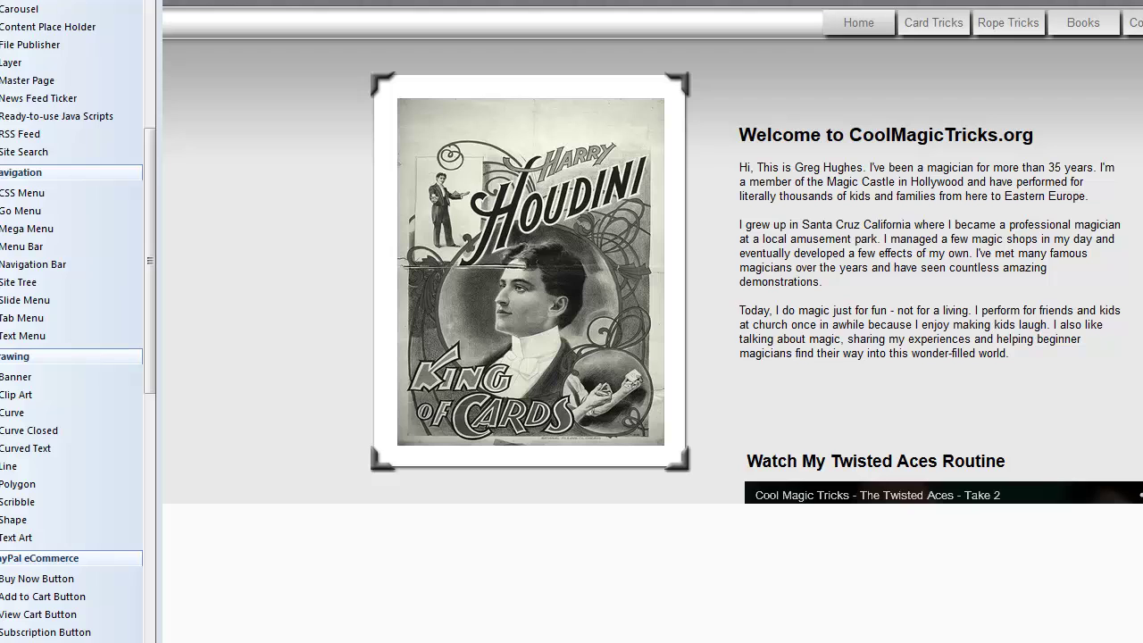
scroll(652, 251, down, 3)
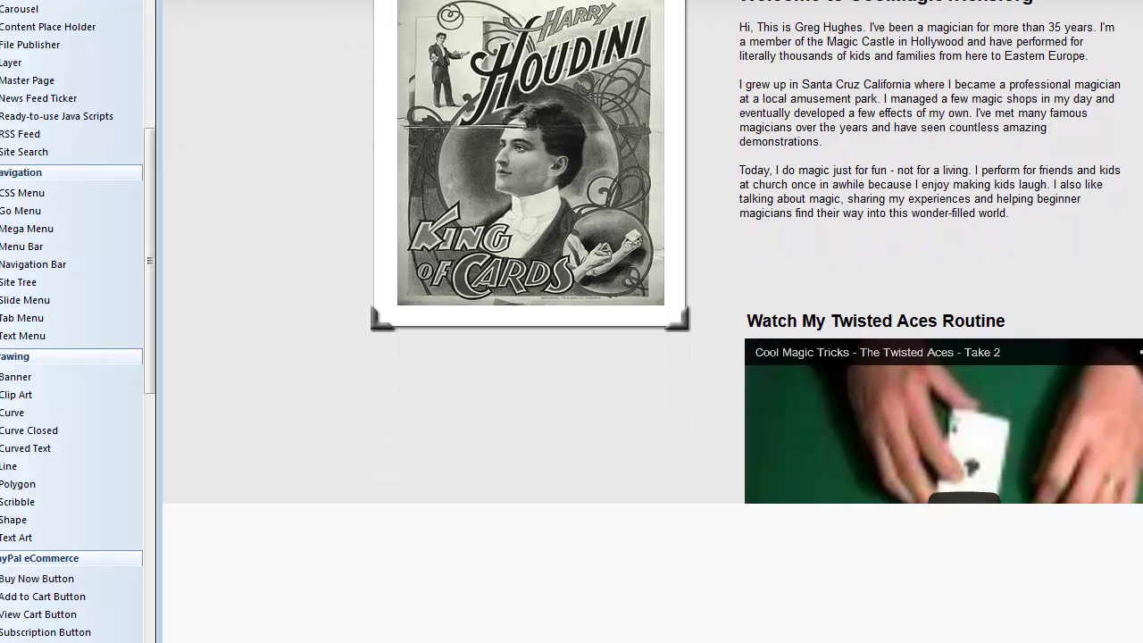
scroll(653, 251, down, 5)
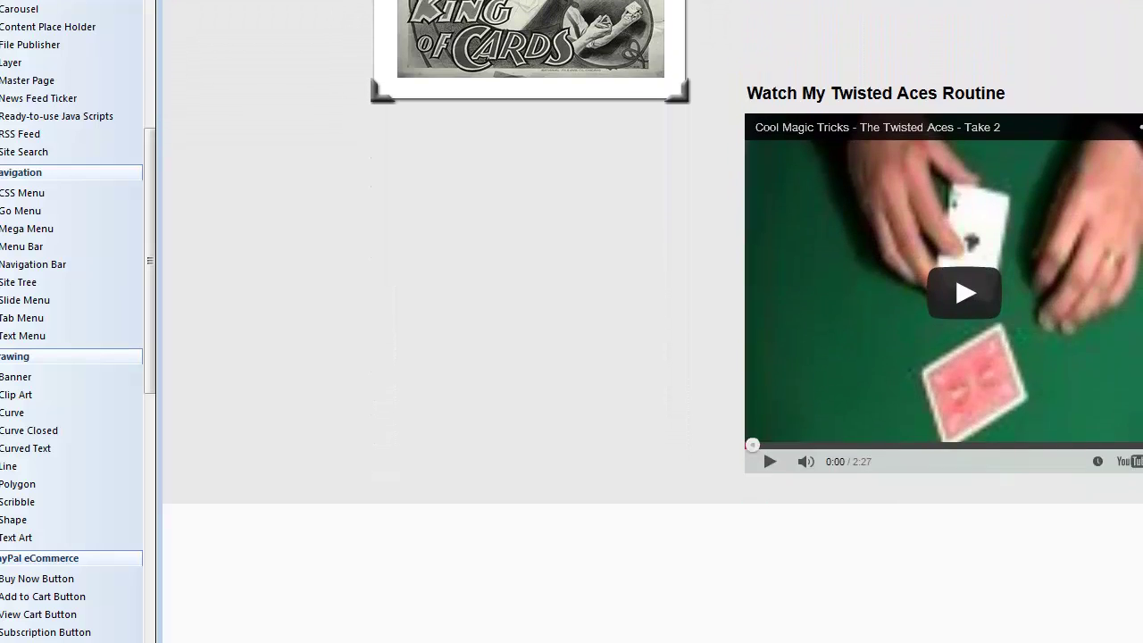
scroll(652, 252, up, 5)
scroll(653, 252, down, 3)
scroll(653, 251, up, 5)
scroll(653, 252, down, 7)
scroll(653, 251, up, 3)
scroll(653, 252, up, 3)
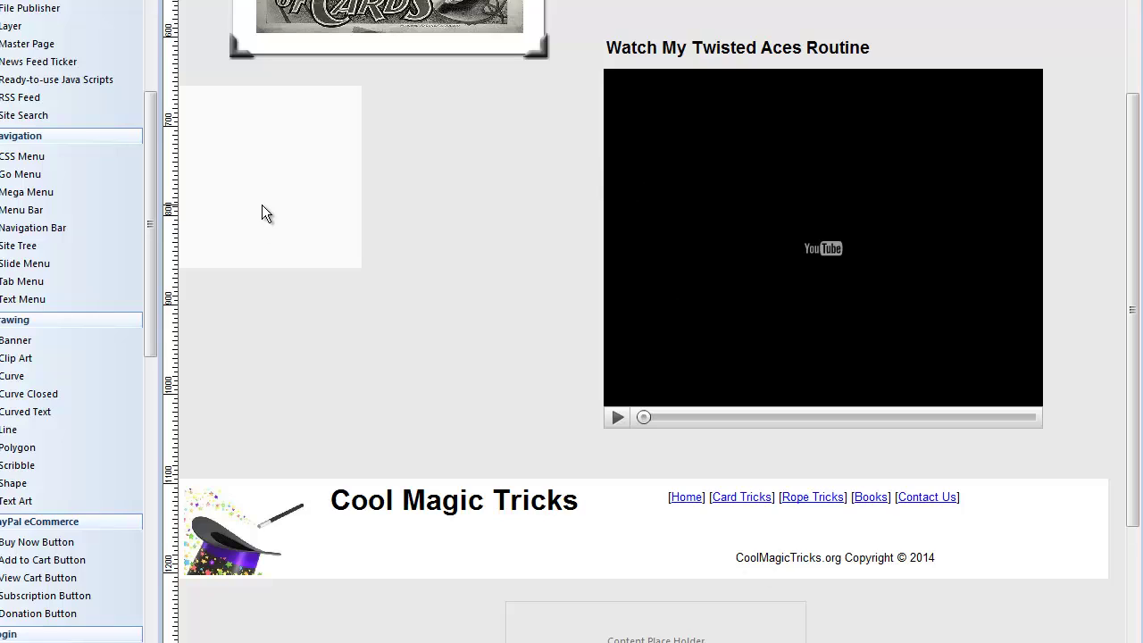
Move the layer slightly down the page and enlarge it to about 450 px wide and 250 px high
drag(261, 211, 262, 271)
drag(361, 236, 581, 235)
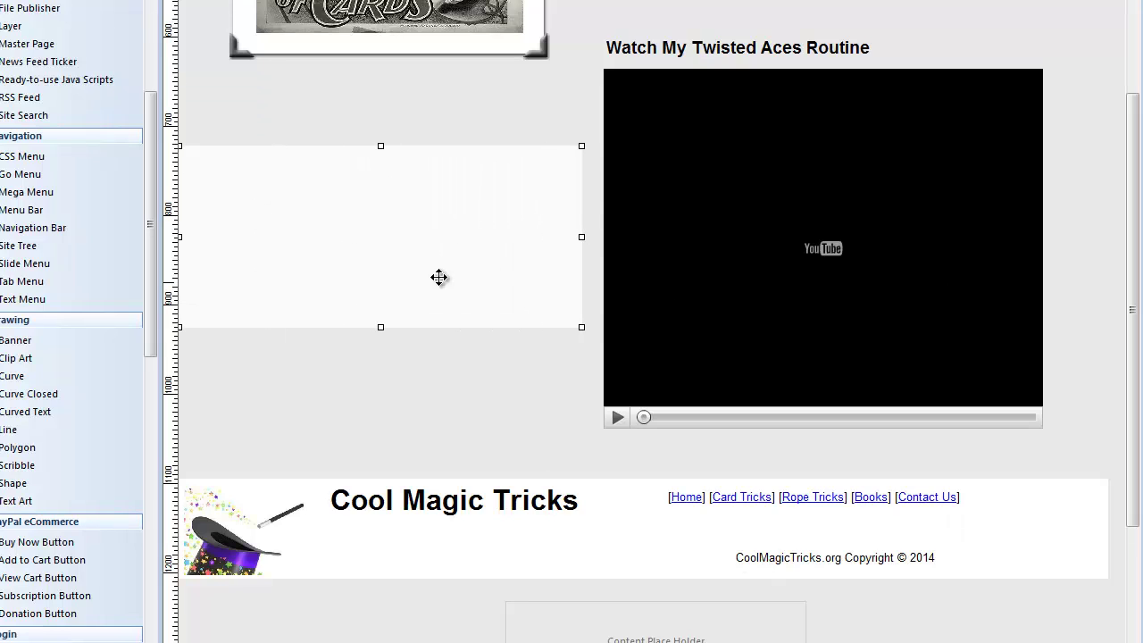
drag(380, 145, 381, 102)
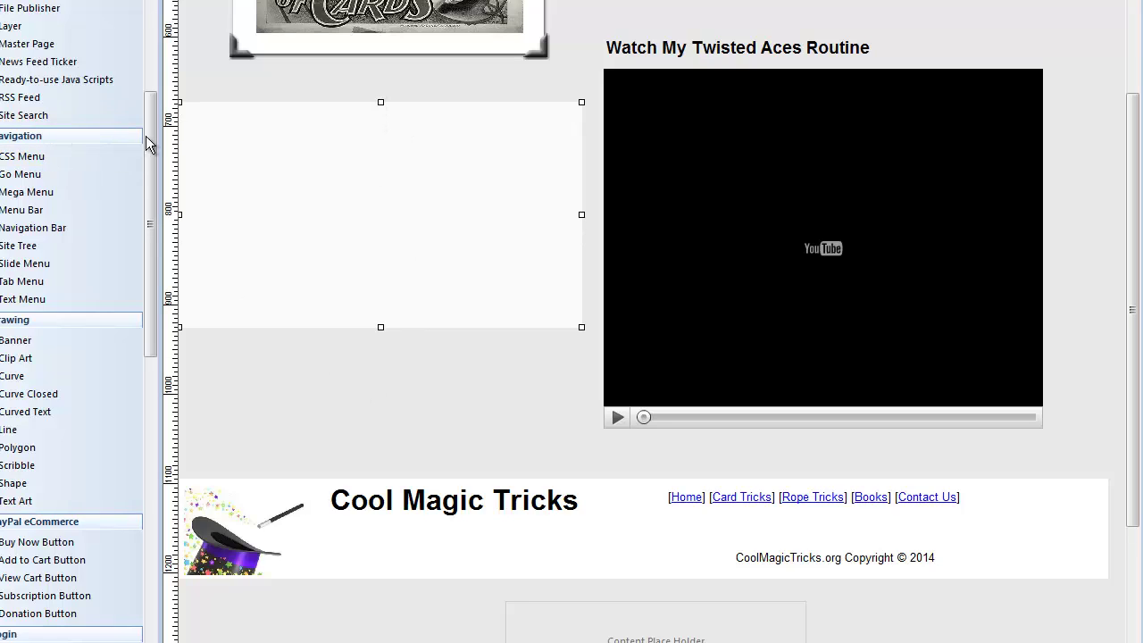
Insert an image inside the layer using the Order-Now file from the Magic Trick Website folder
drag(146, 136, 157, 86)
scroll(4, 71, up, 10)
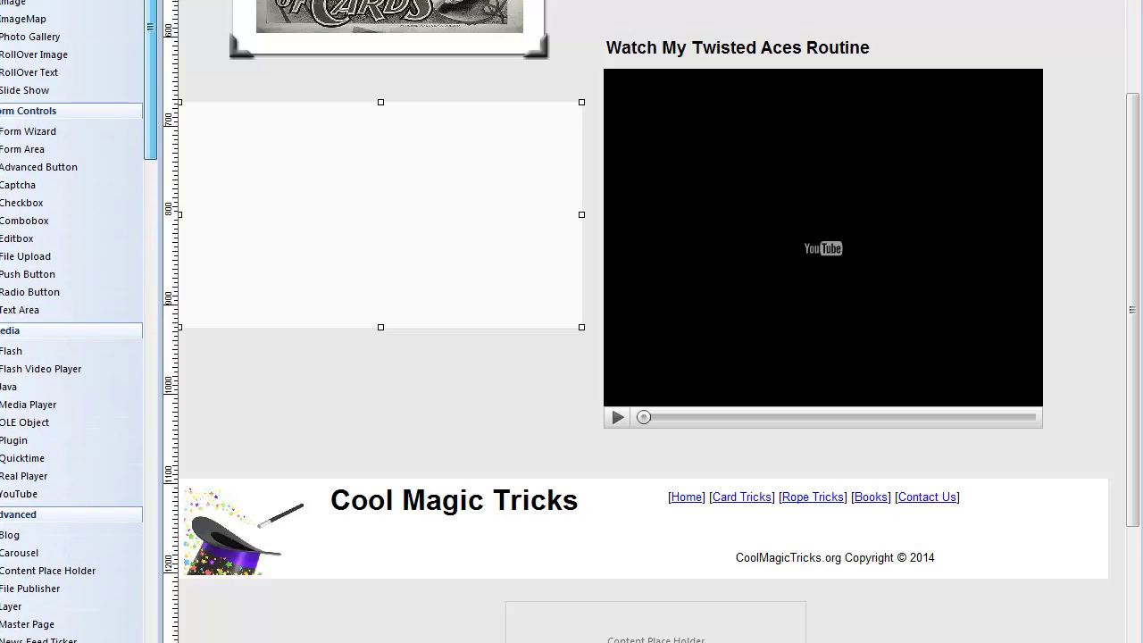
click(7, 71)
drag(262, 152, 459, 273)
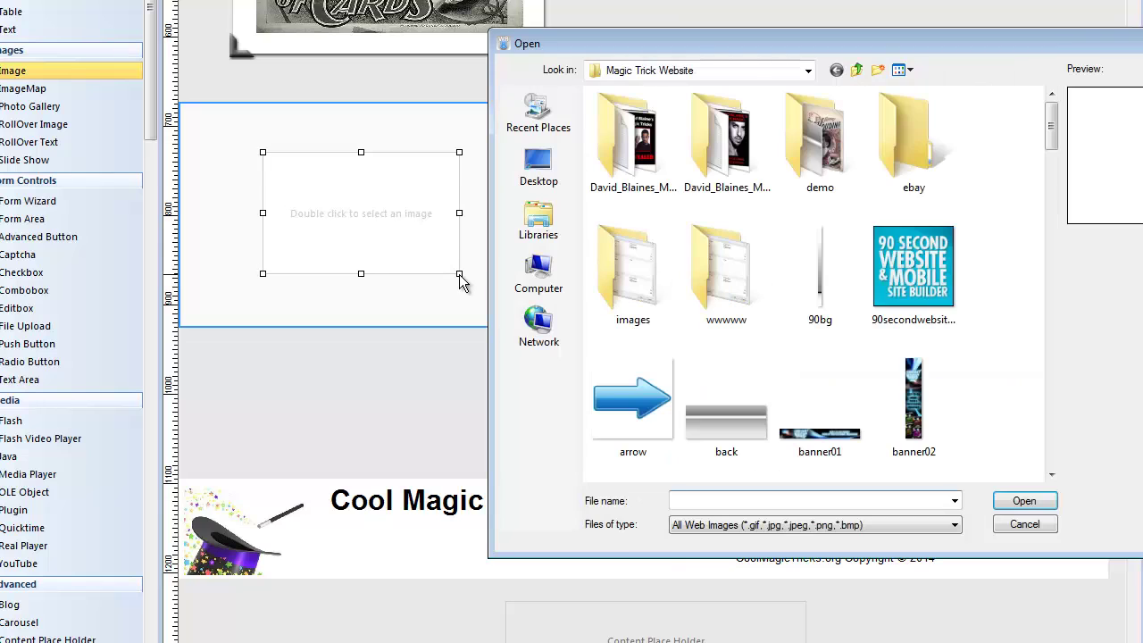
drag(1041, 134, 1037, 381)
click(802, 133)
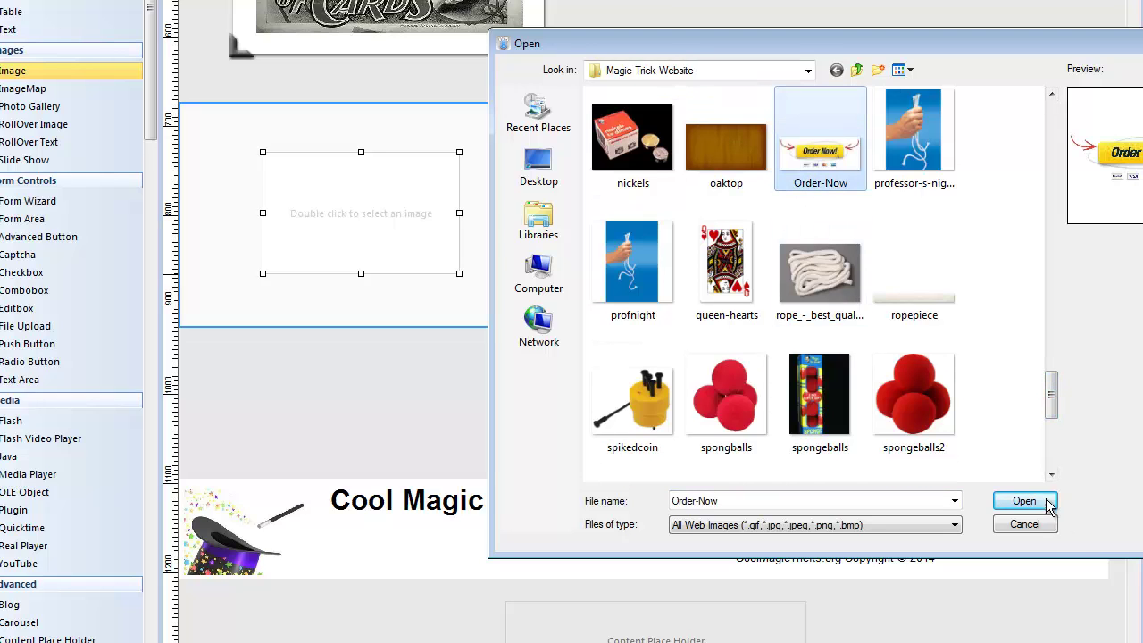
key(Return)
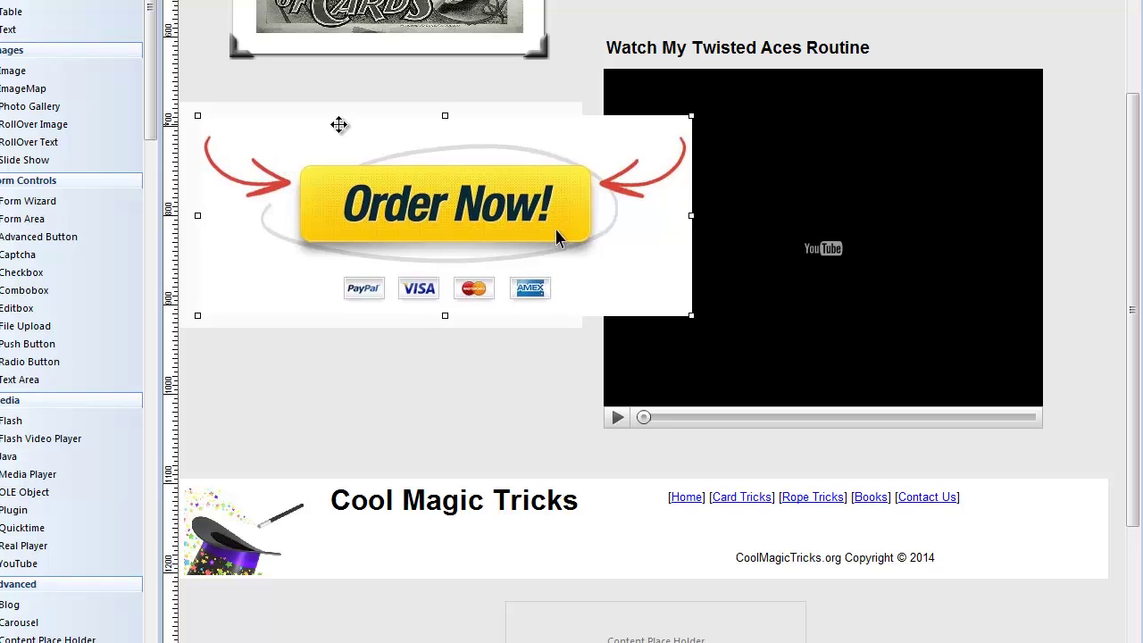
Widen the layer to about 610 px to enclose the Order Now image and nudge the image slightly inside it
click(344, 114)
drag(580, 214, 723, 215)
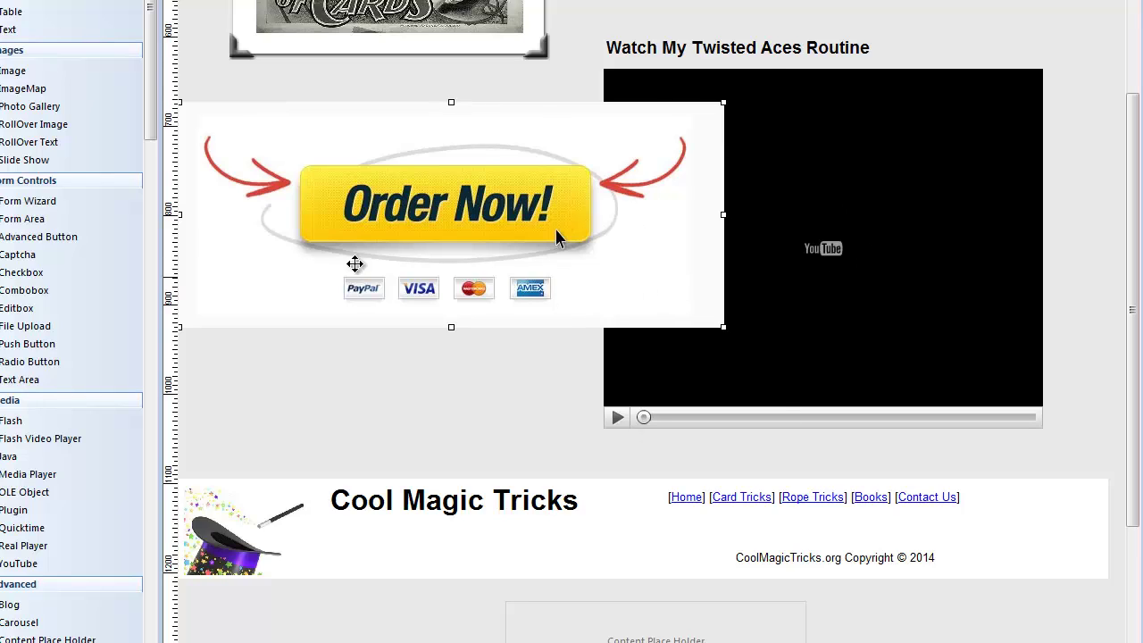
click(272, 190)
drag(274, 191, 276, 192)
Review the layer's dock mode and alignment in its properties and accept the settings
drag(1138, 136, 1137, 265)
scroll(188, 312, up, 5)
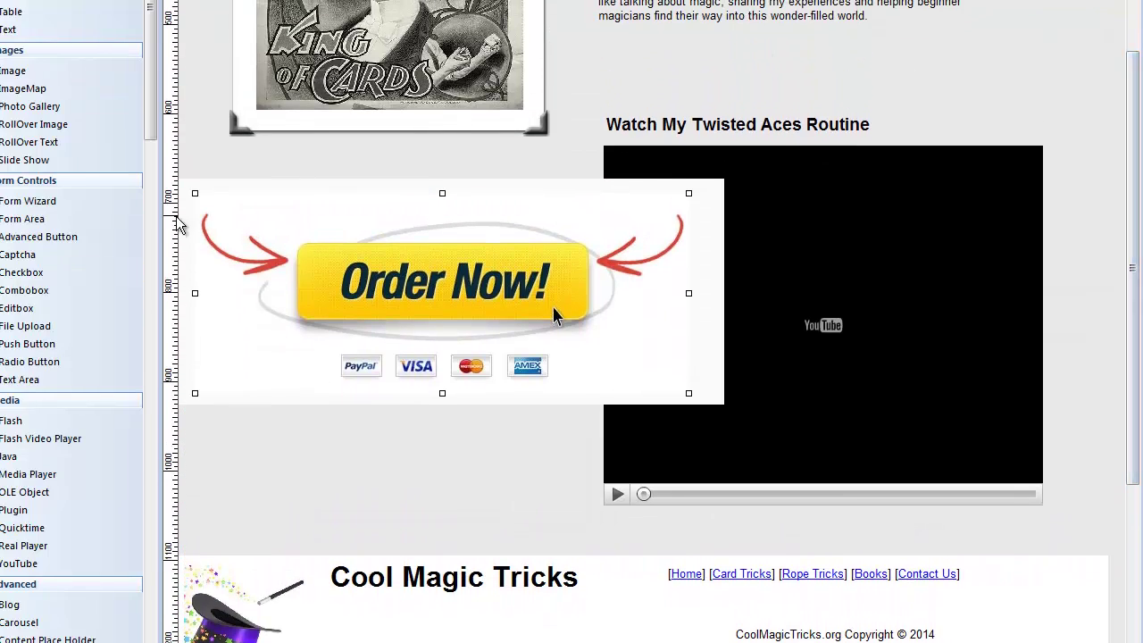
double_click(709, 243)
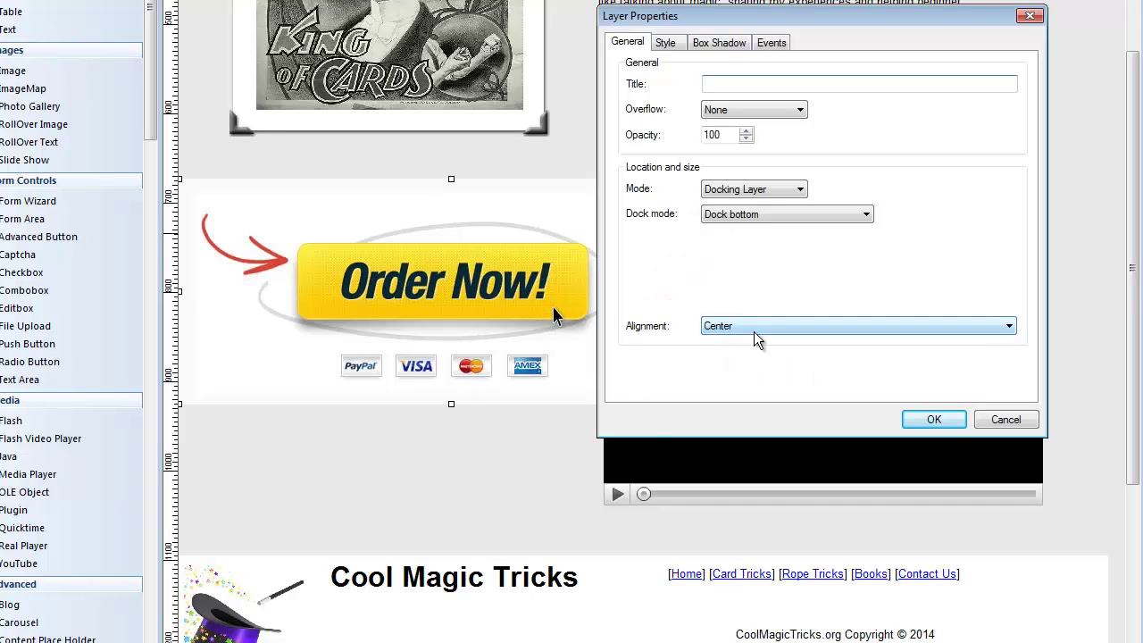
click(929, 418)
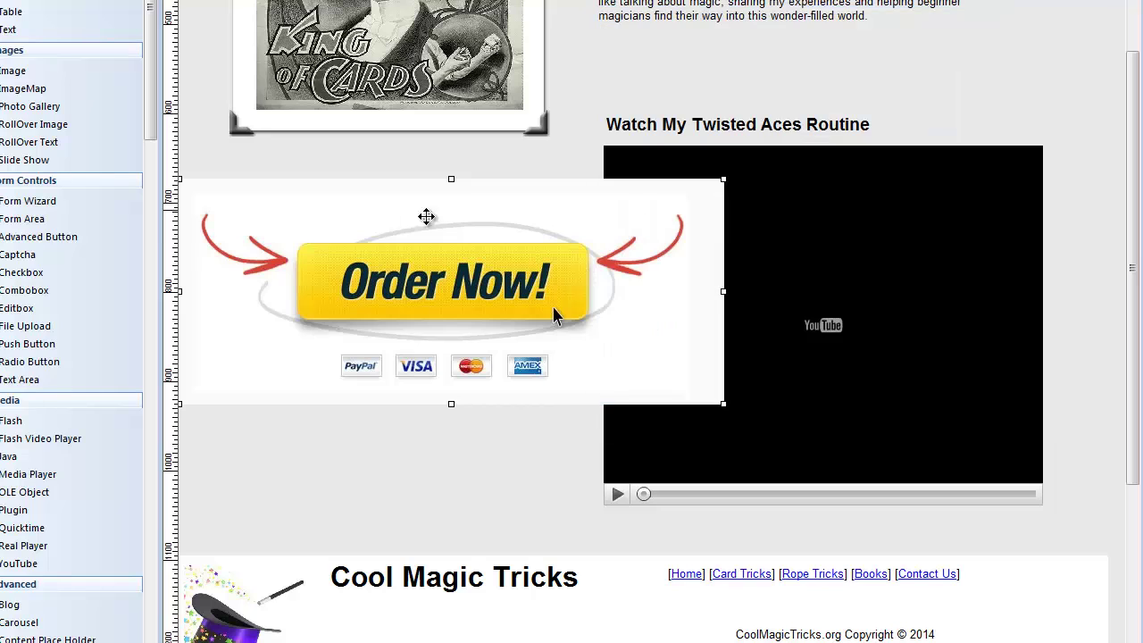
Preview the page in the browser, examine the bottom-docked Order Now banner while scrolling, and return to the editor
click(1034, 97)
key(F5)
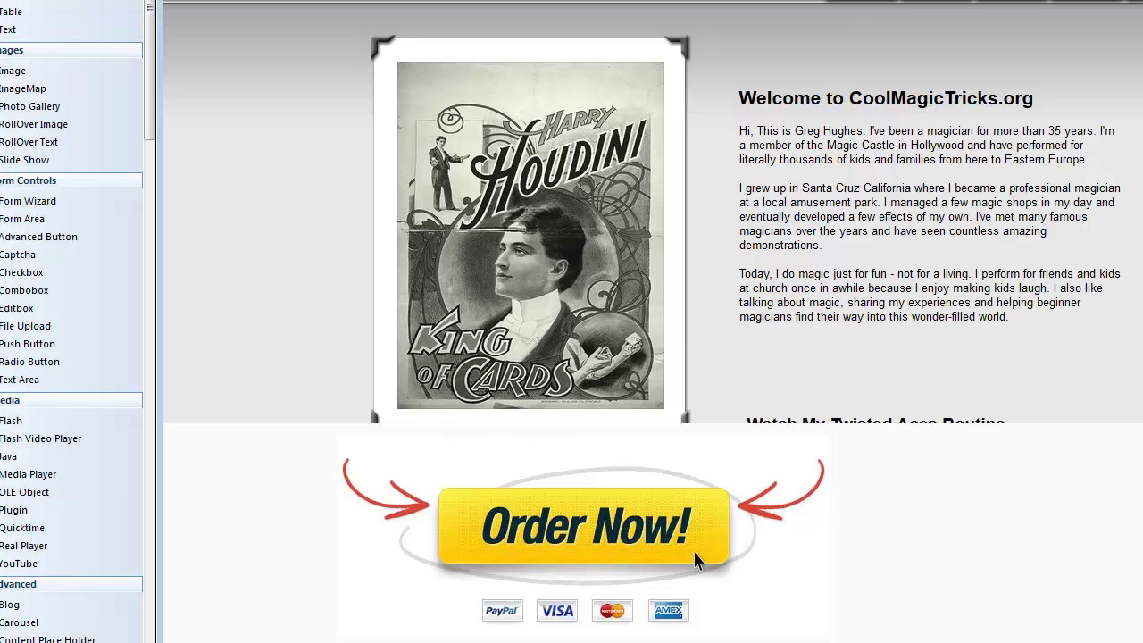
scroll(696, 560, down, 5)
scroll(697, 560, up, 5)
scroll(697, 560, down, 5)
scroll(697, 560, up, 5)
scroll(696, 559, down, 3)
scroll(697, 560, down, 3)
scroll(697, 560, up, 5)
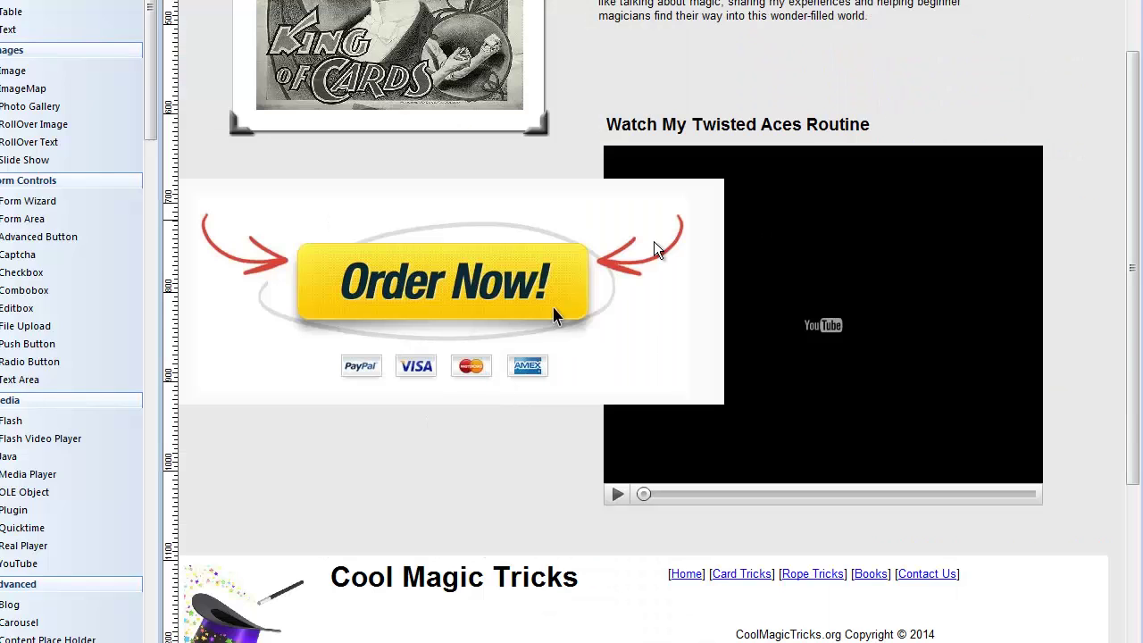
Squash the Order Now image vertically and shorten the layer to about 125 px high around it
click(646, 248)
drag(438, 229, 440, 306)
click(447, 238)
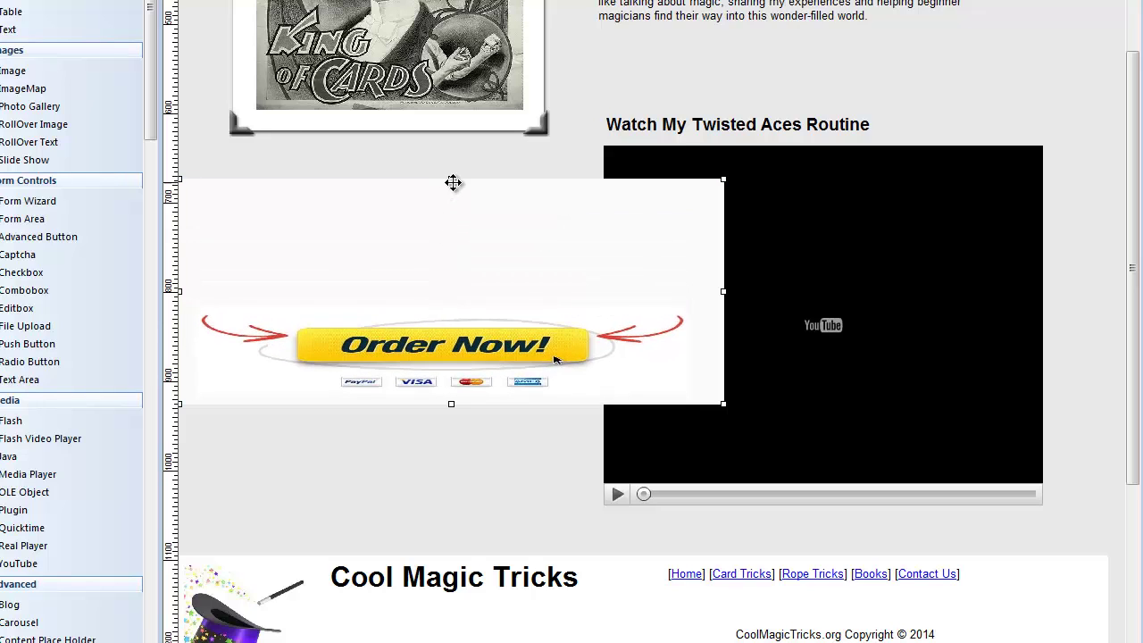
drag(452, 177, 450, 291)
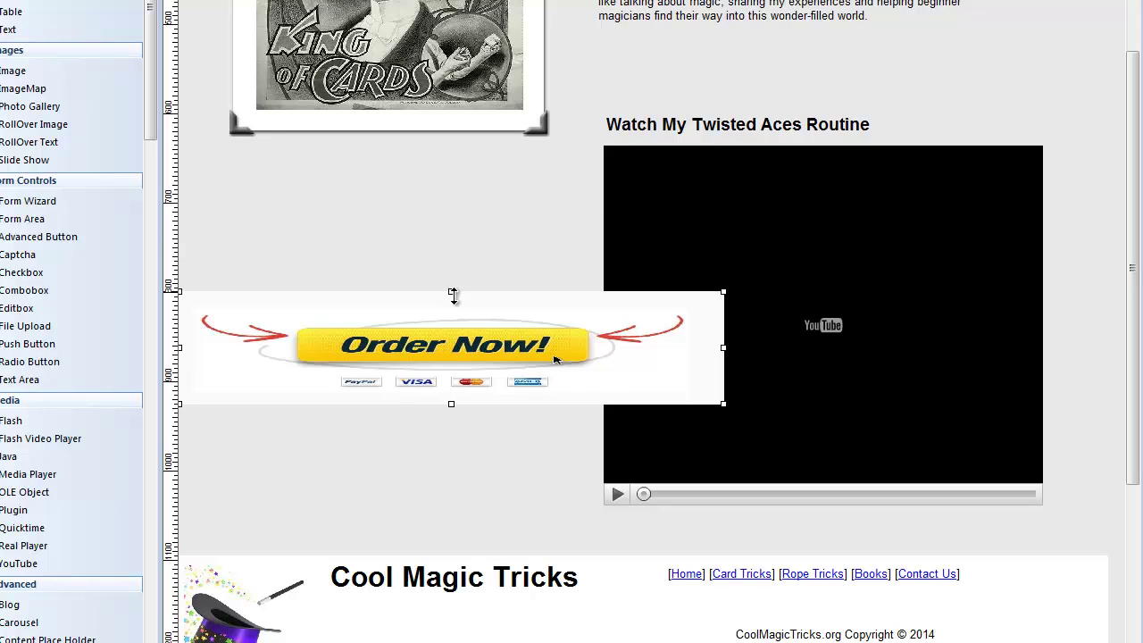
Preview the page in the browser, examine the shortened bottom-docked Order Now strip along the page, and return to the editor
click(1073, 265)
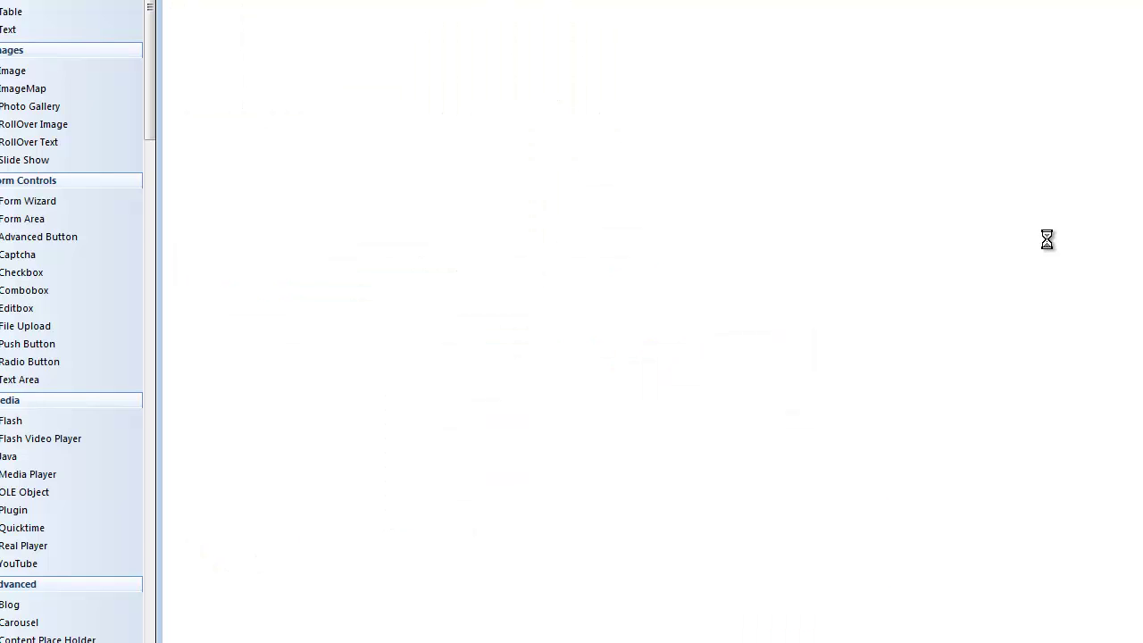
scroll(696, 604, down, 4)
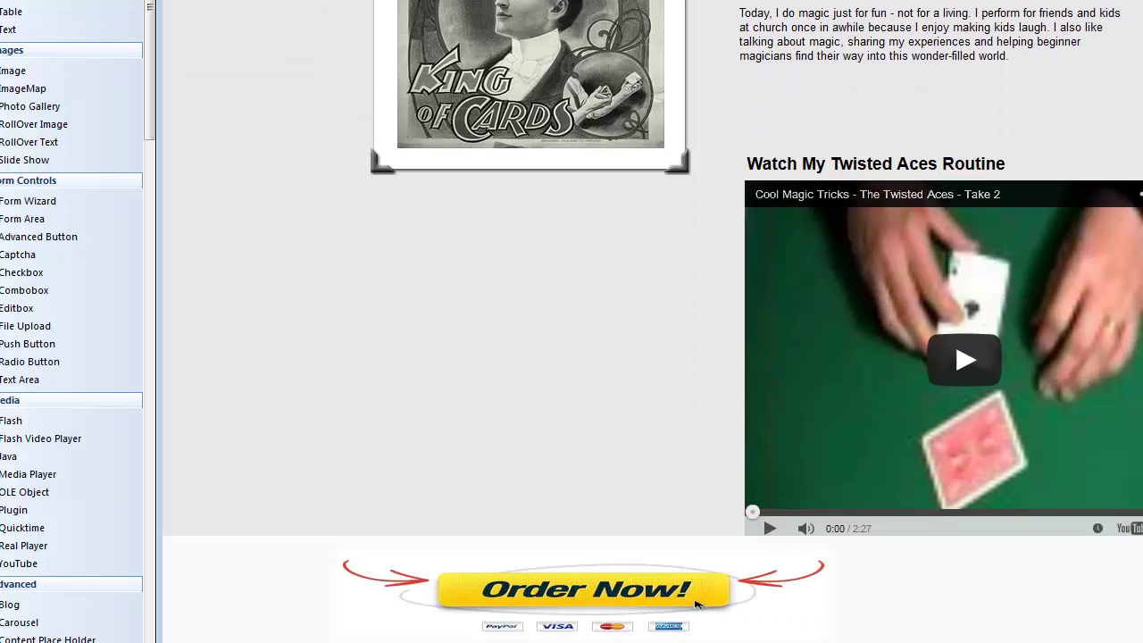
scroll(695, 605, up, 3)
scroll(696, 604, up, 2)
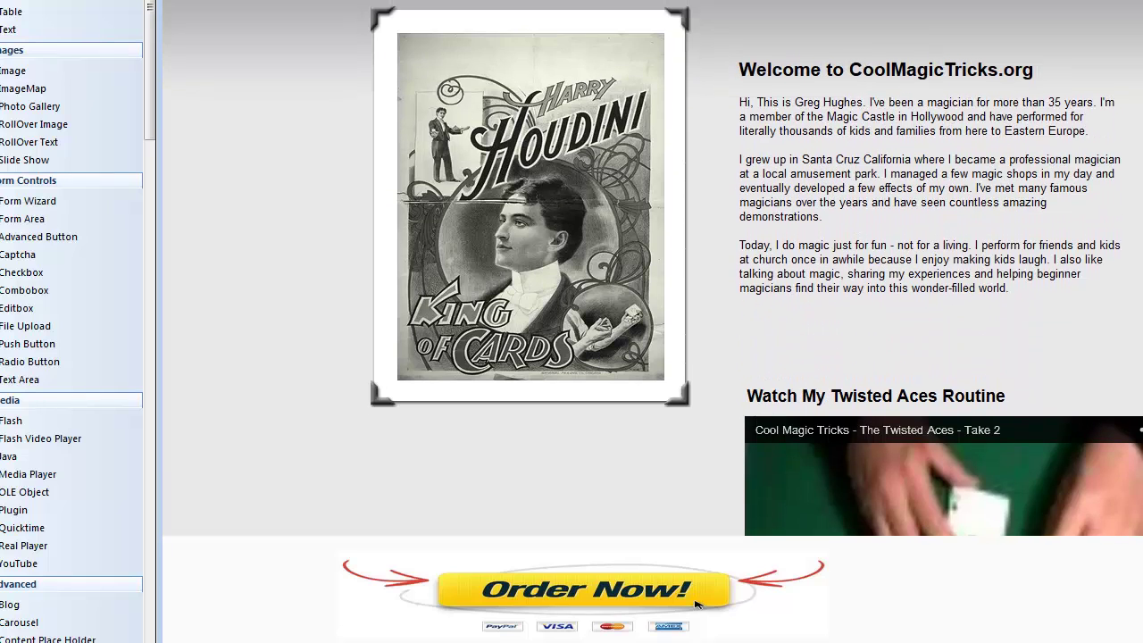
scroll(696, 605, down, 5)
scroll(696, 605, up, 3)
scroll(696, 605, down, 3)
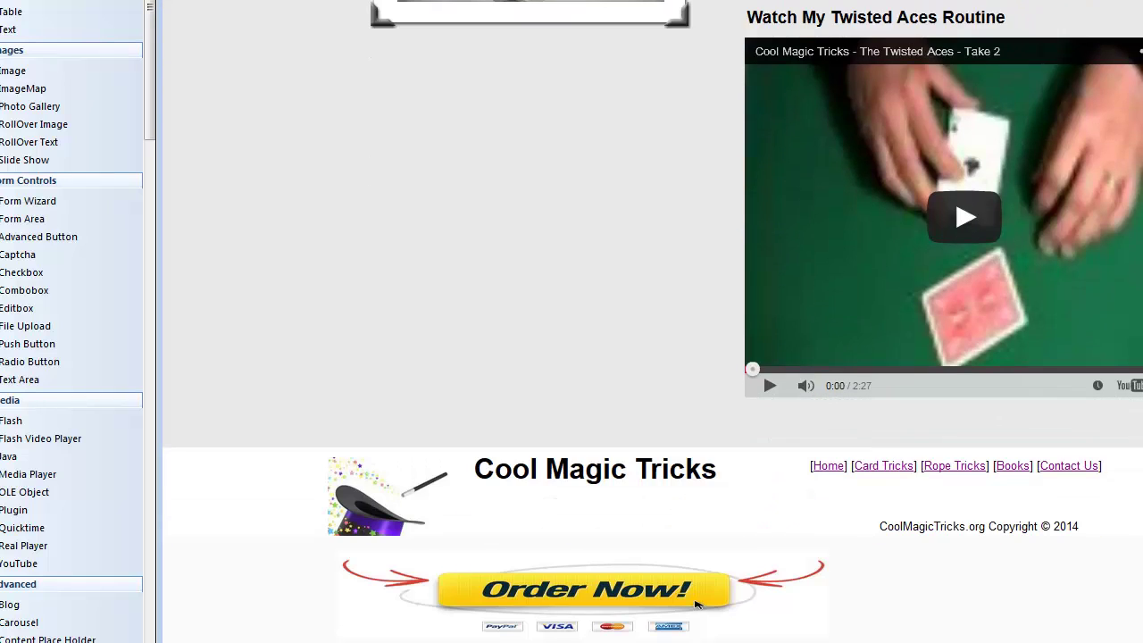
scroll(695, 605, up, 4)
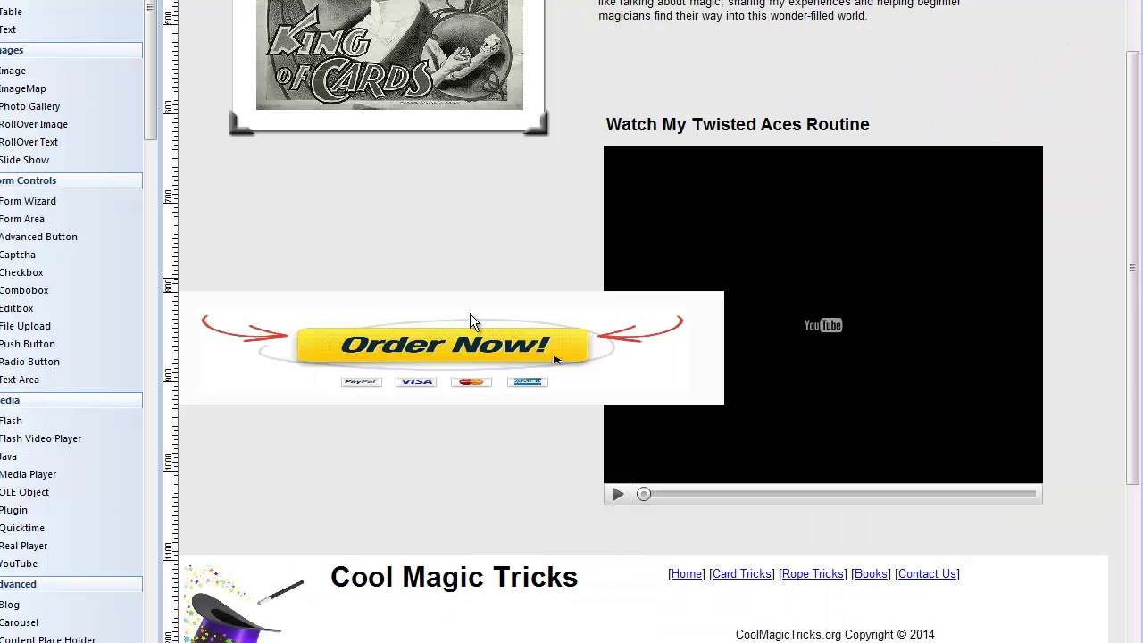
Delete the Order Now image and move the emptied layer up onto the page header
click(409, 351)
key(Delete)
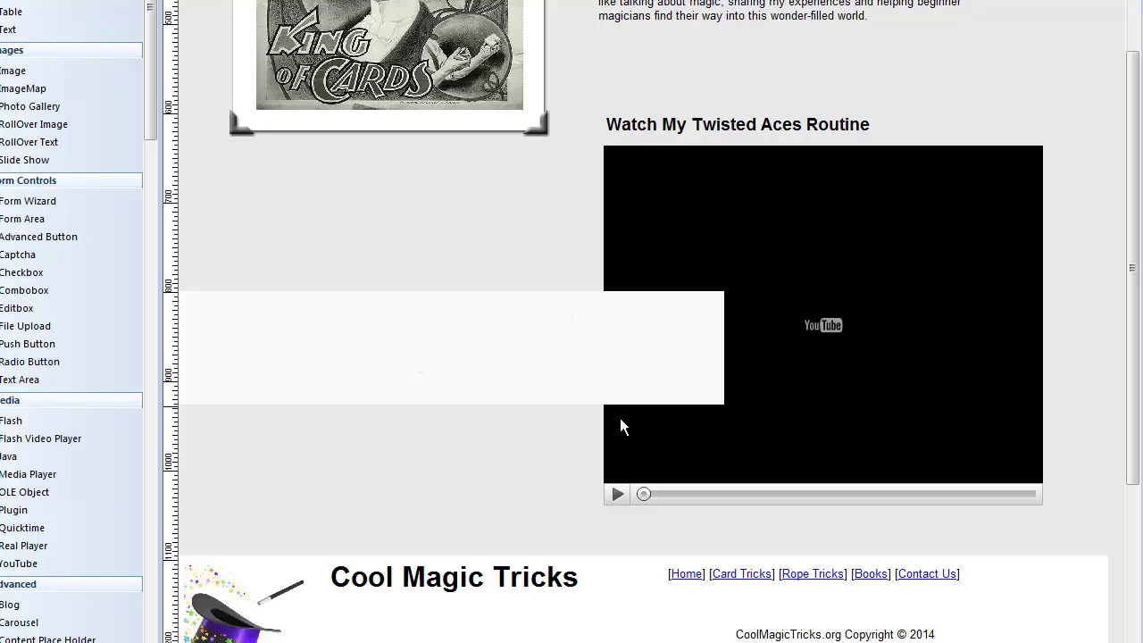
drag(1136, 297, 1140, 4)
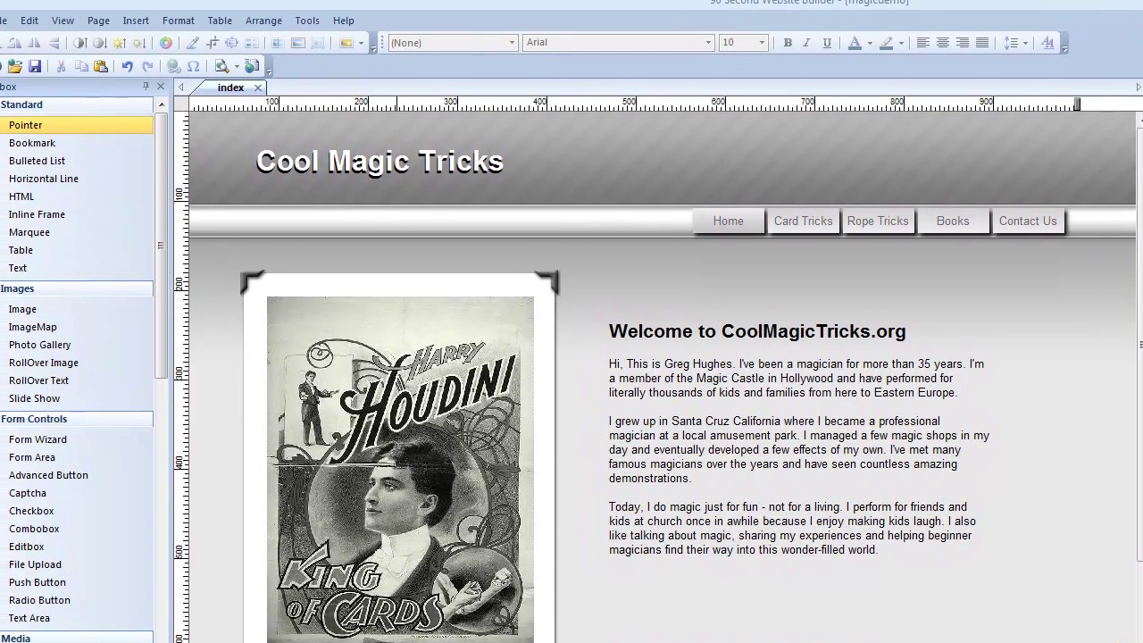
drag(468, 601, 704, 62)
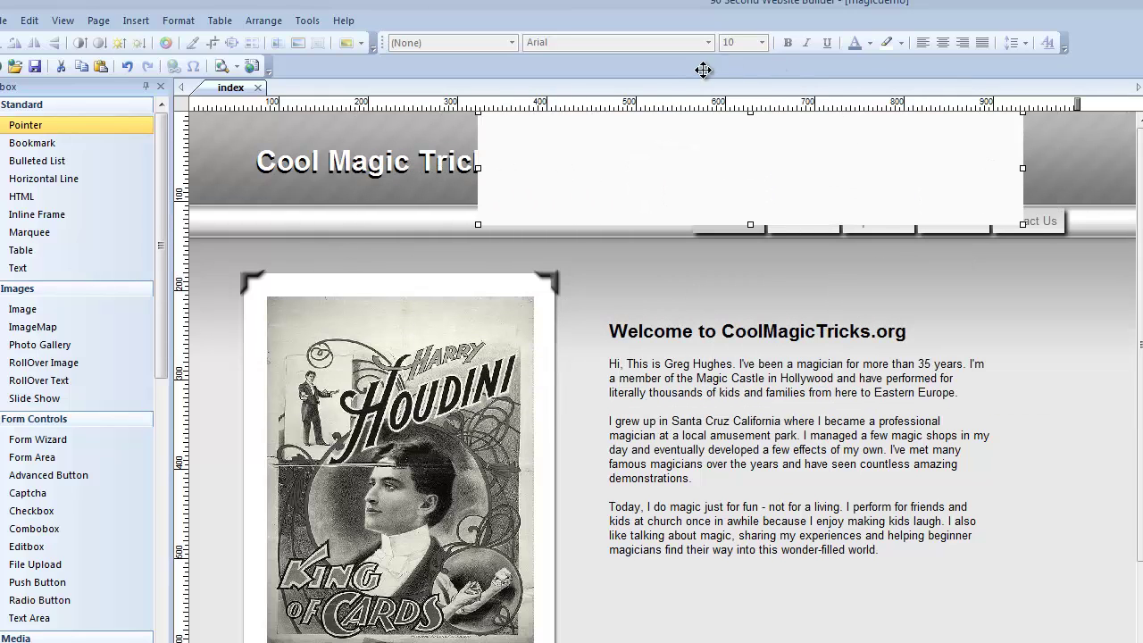
Fit the layer's height to the header band and place the Cool Magic Tricks title inside the layer
mouse_move(751, 223)
mouse_down()
mouse_move(752, 189)
mouse_move(753, 205)
mouse_up()
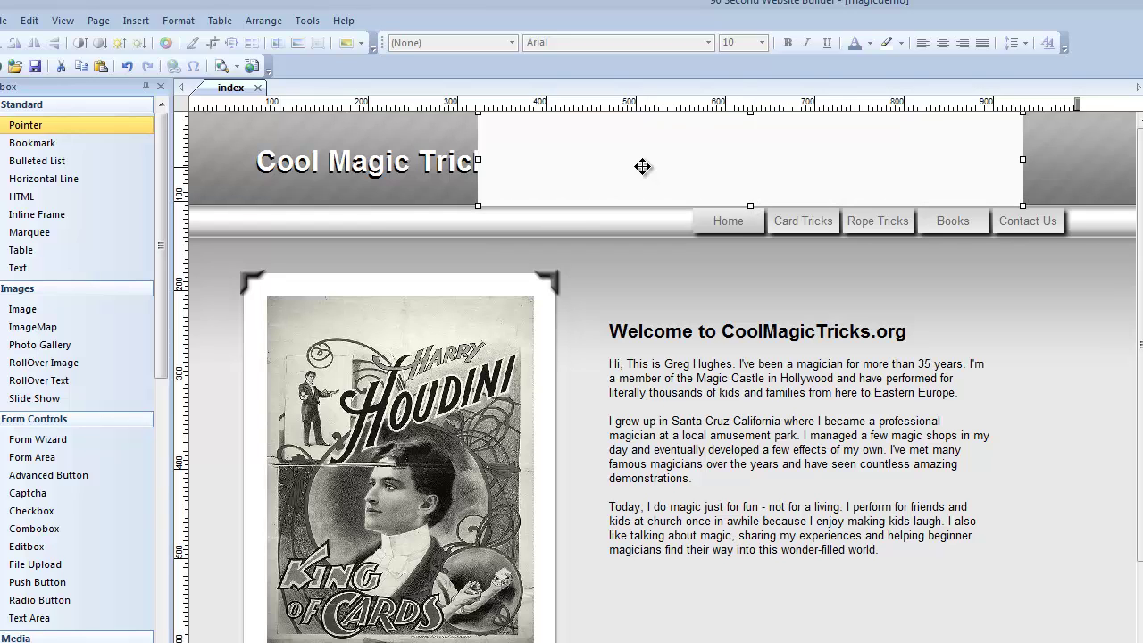
drag(643, 169, 538, 112)
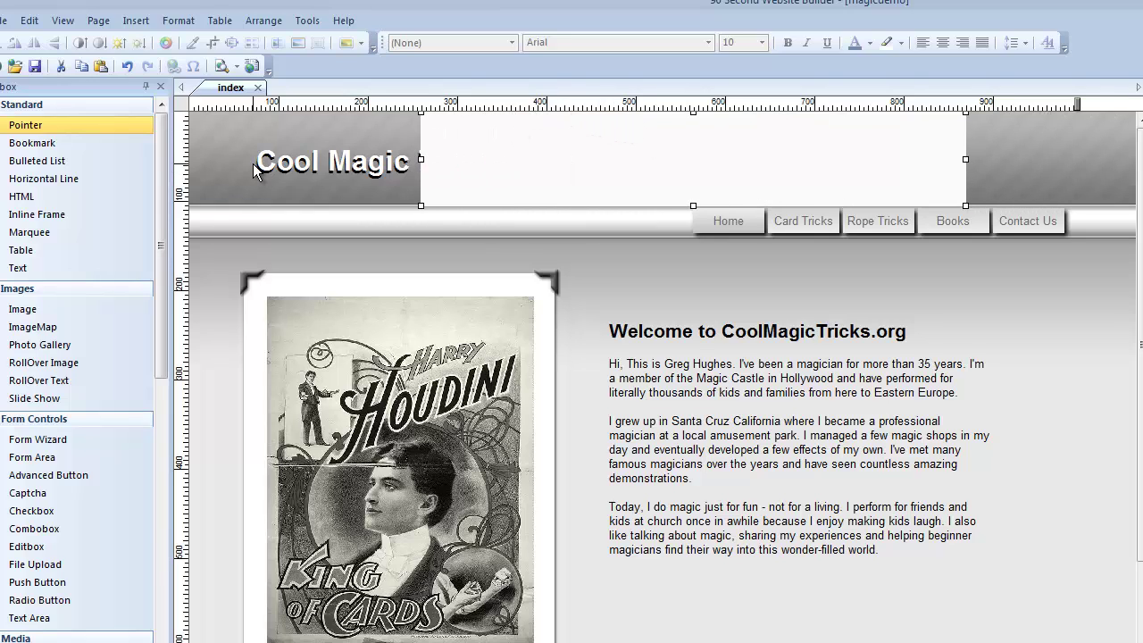
drag(243, 135, 503, 155)
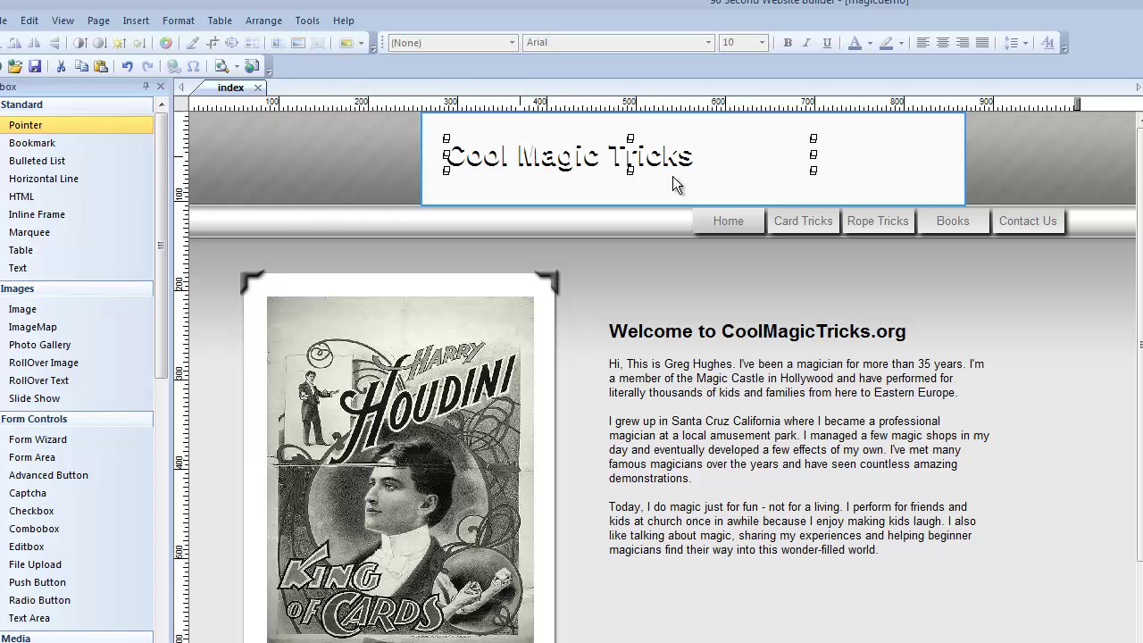
Set the layer's background mode to Image, using back.jpg from the Magic Trick Website folder
double_click(933, 162)
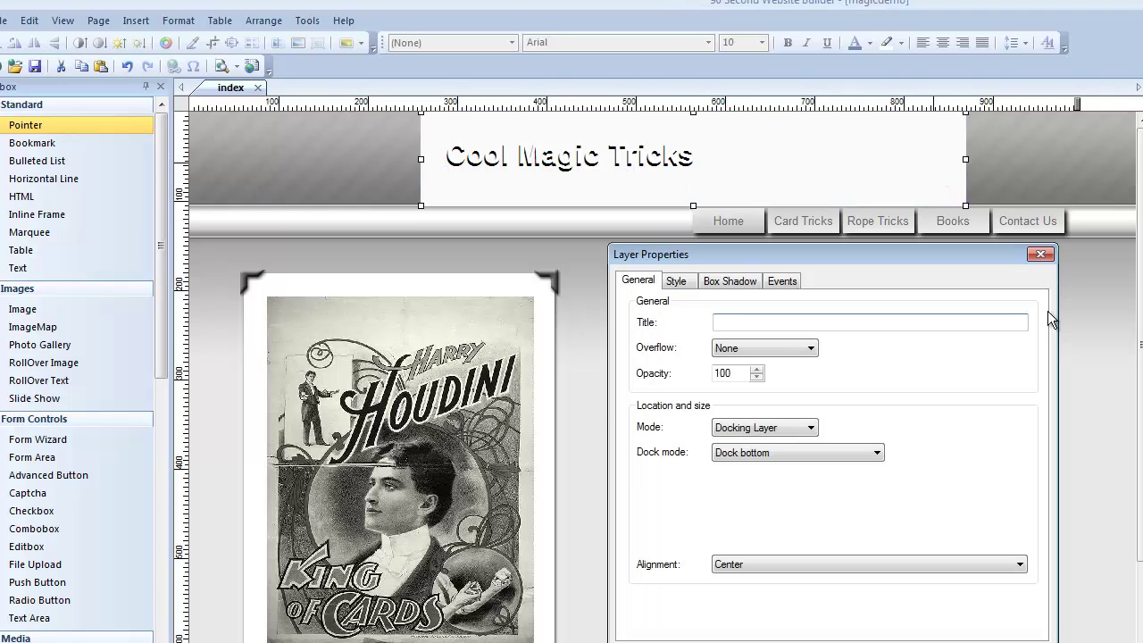
key(Tab)
drag(731, 252, 733, 188)
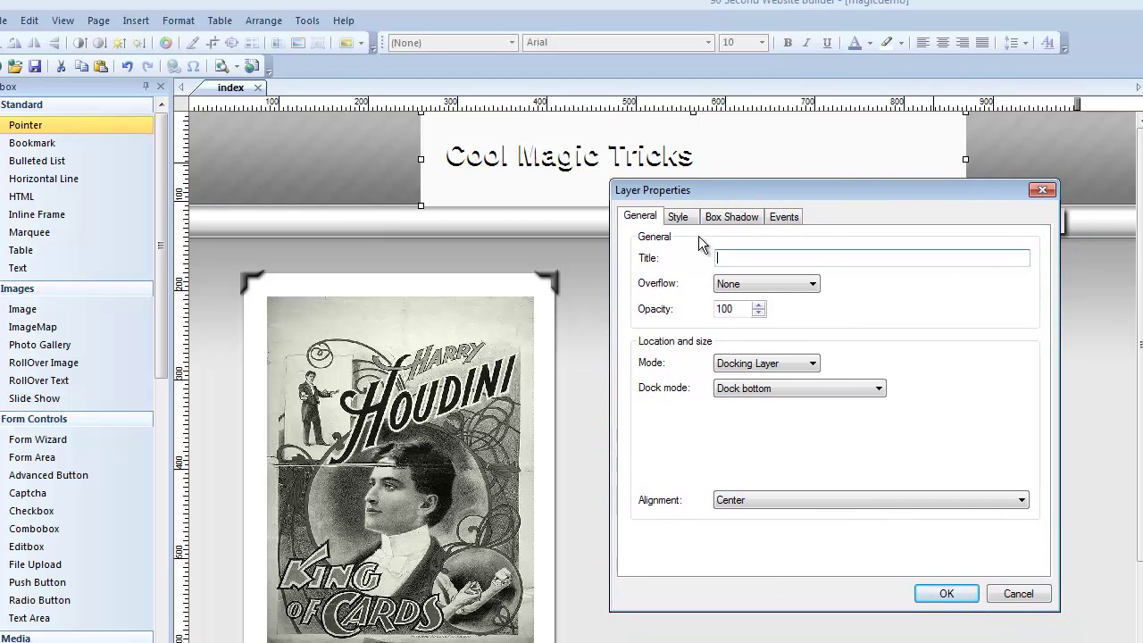
click(679, 218)
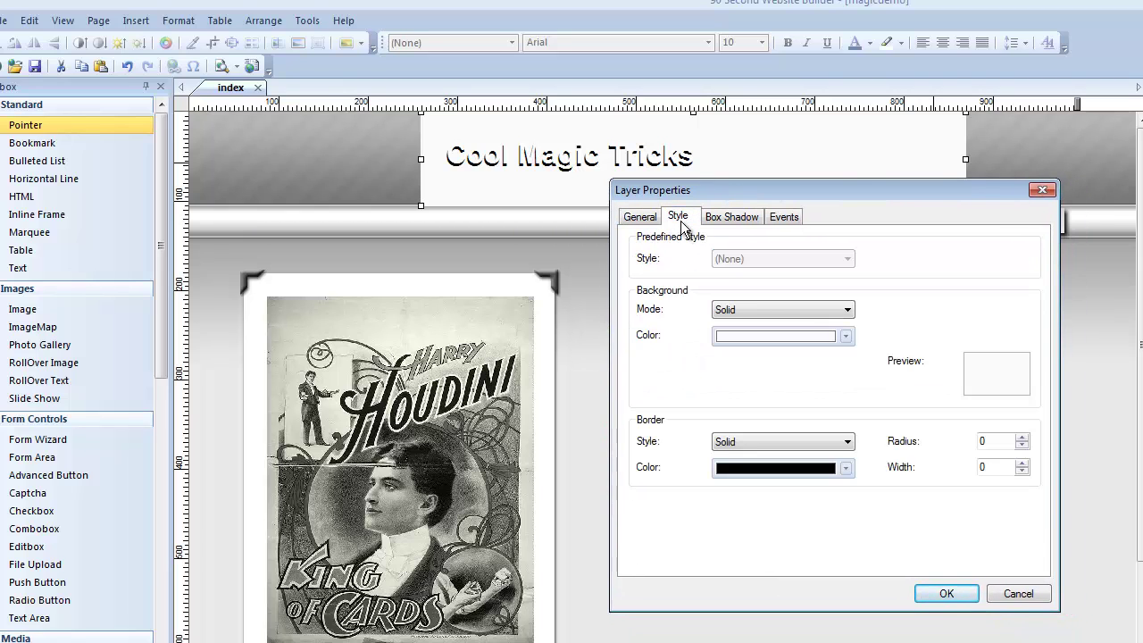
click(839, 310)
click(727, 343)
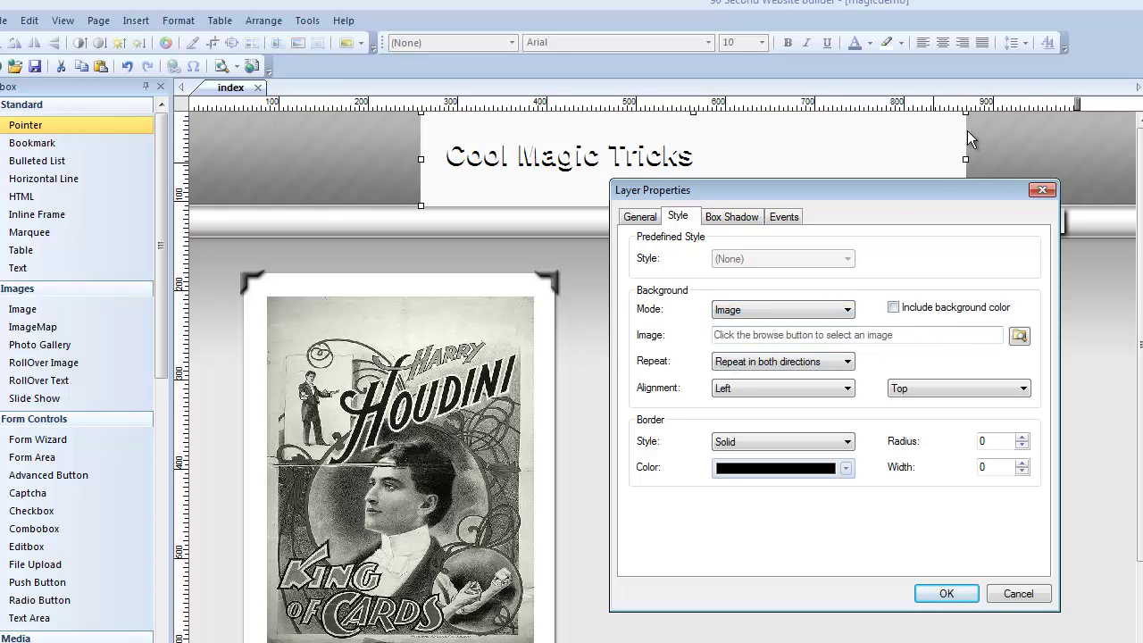
click(1019, 336)
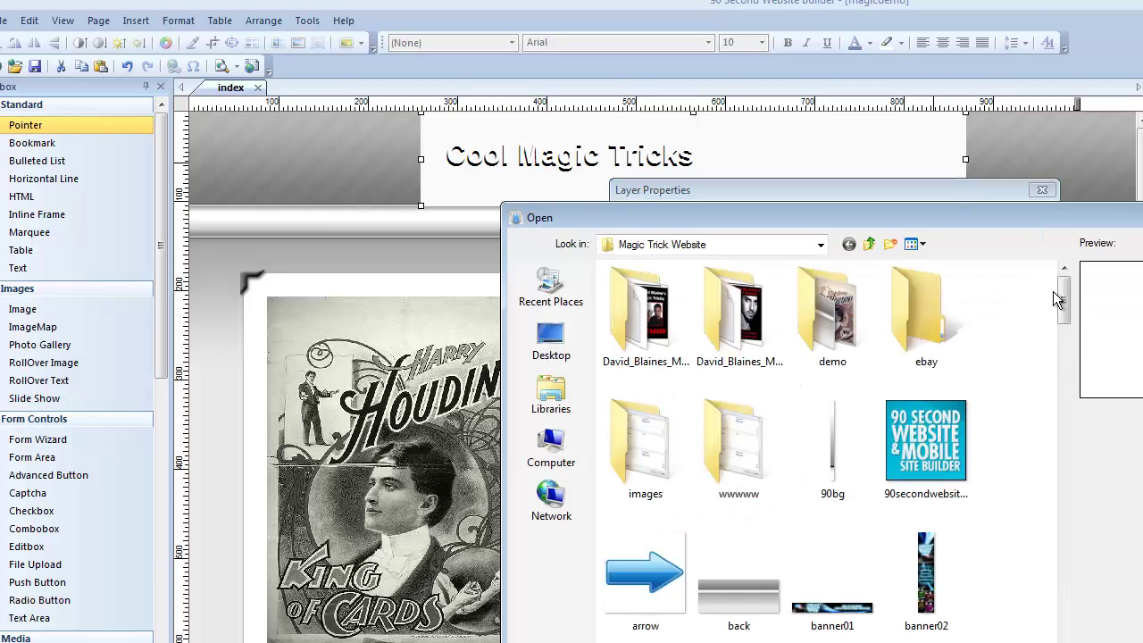
click(755, 617)
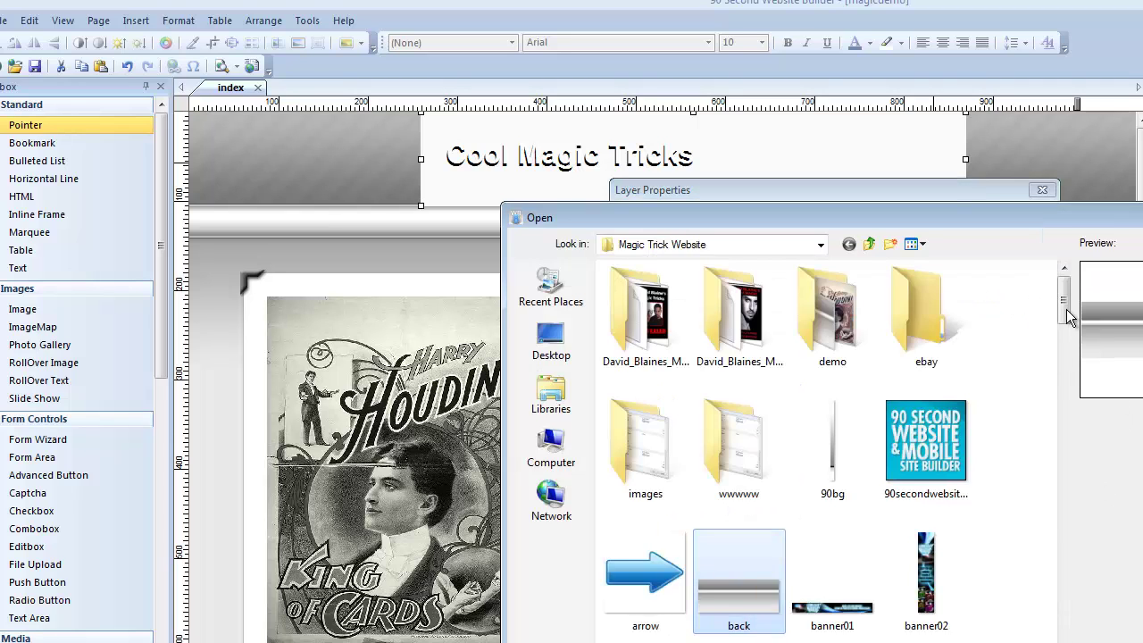
drag(1036, 224, 1020, 139)
click(1031, 595)
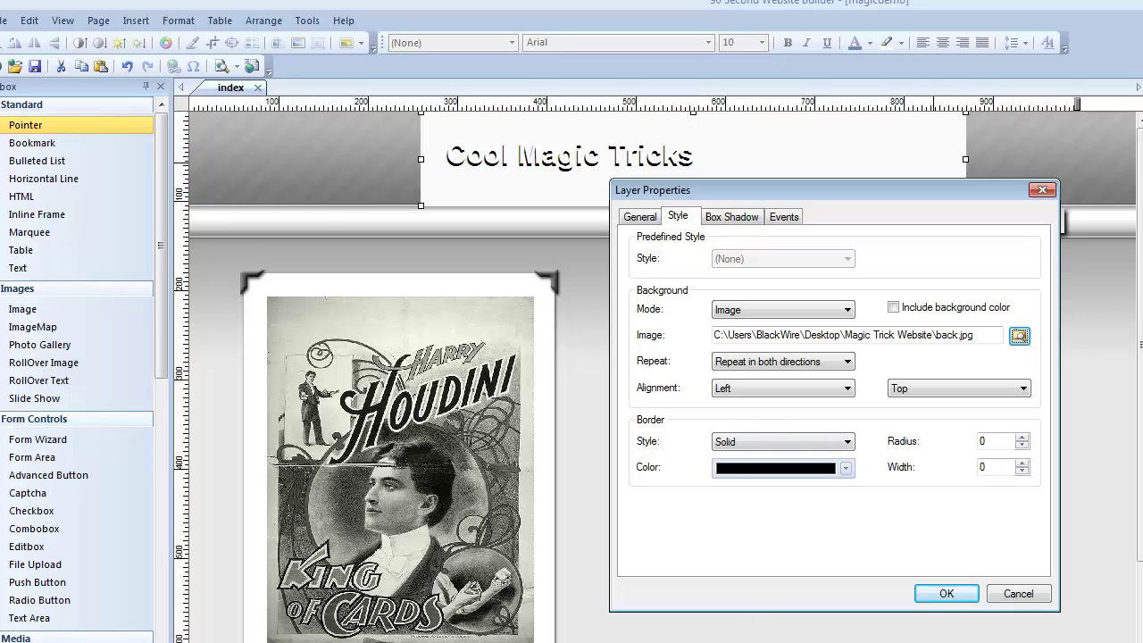
Change the layer's dock mode to Dock top and accept the properties
click(641, 218)
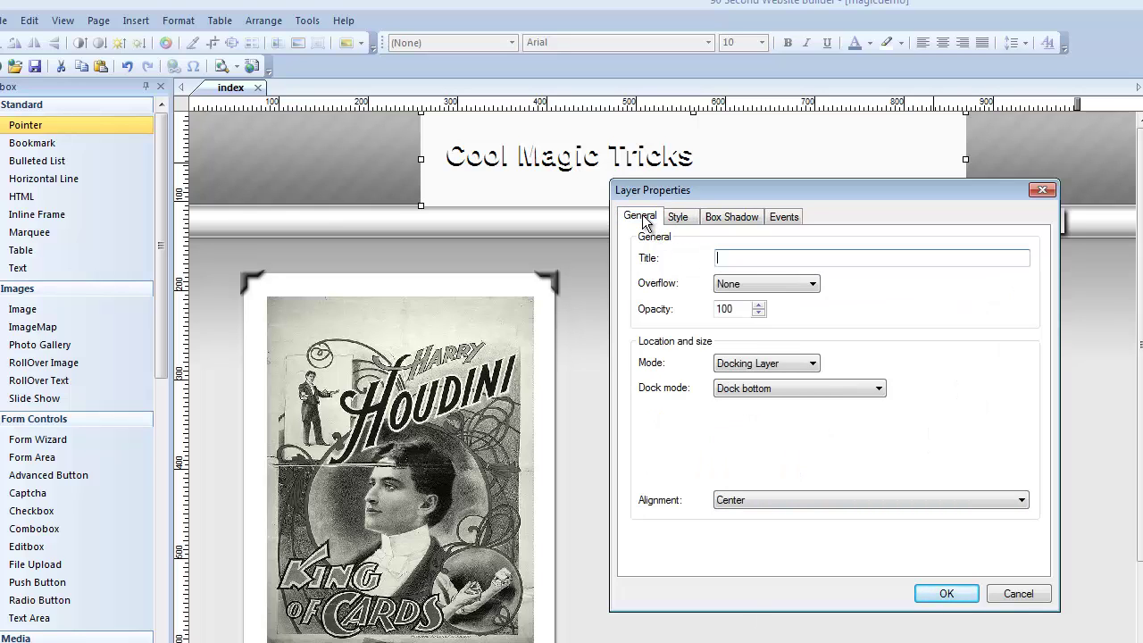
click(759, 388)
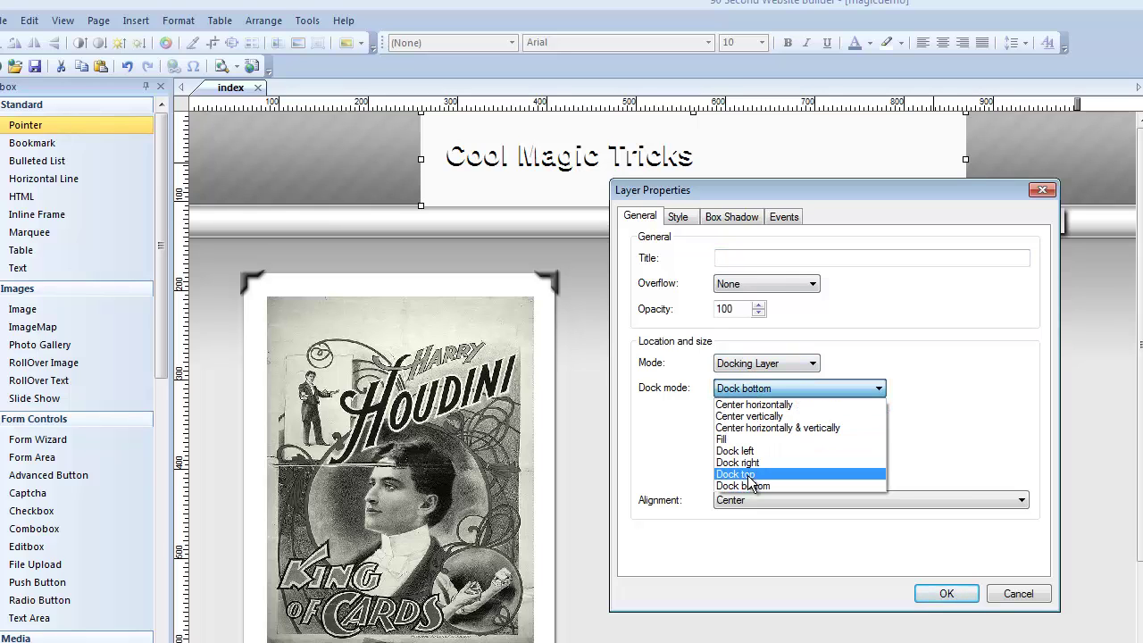
click(750, 477)
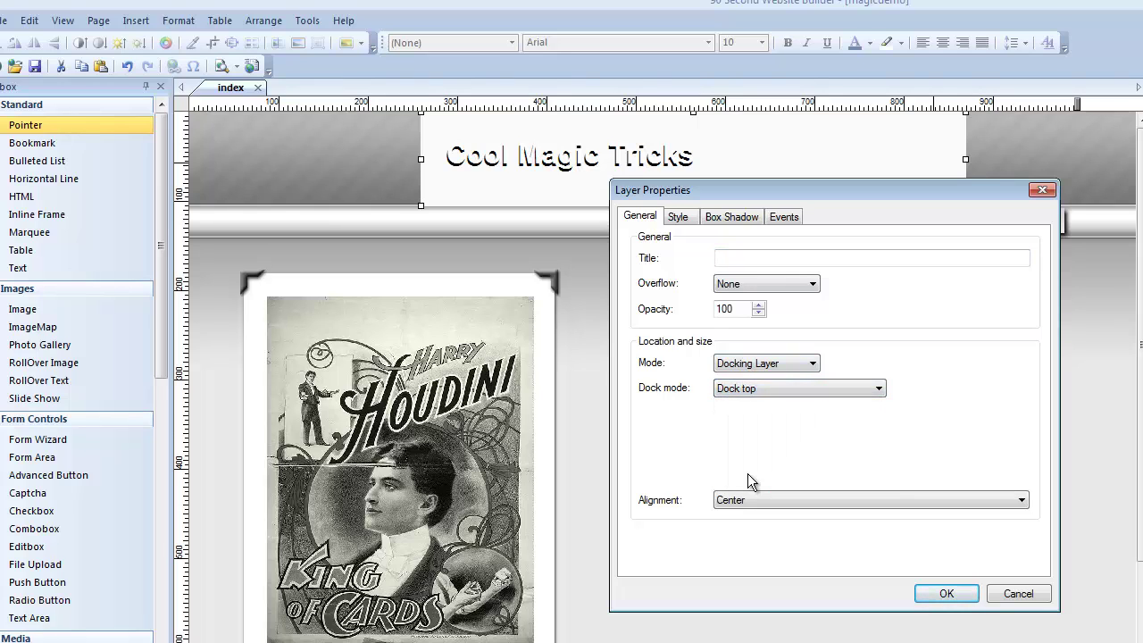
click(952, 597)
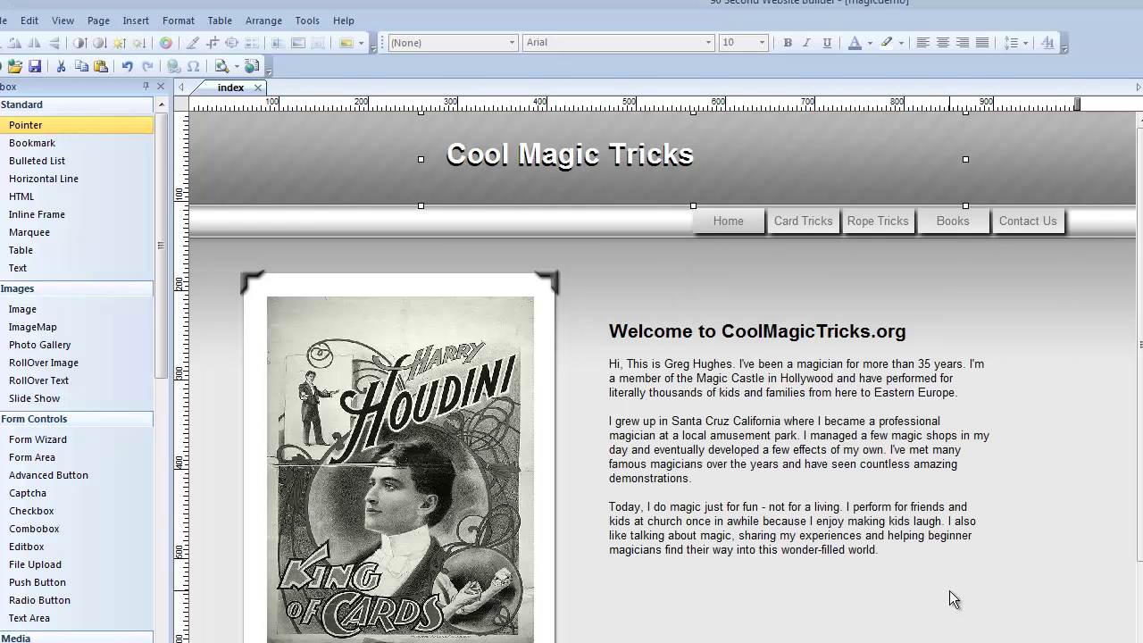
Move the header layer with its title to the page's left edge and narrow the layer
drag(829, 147, 798, 128)
drag(890, 157, 676, 121)
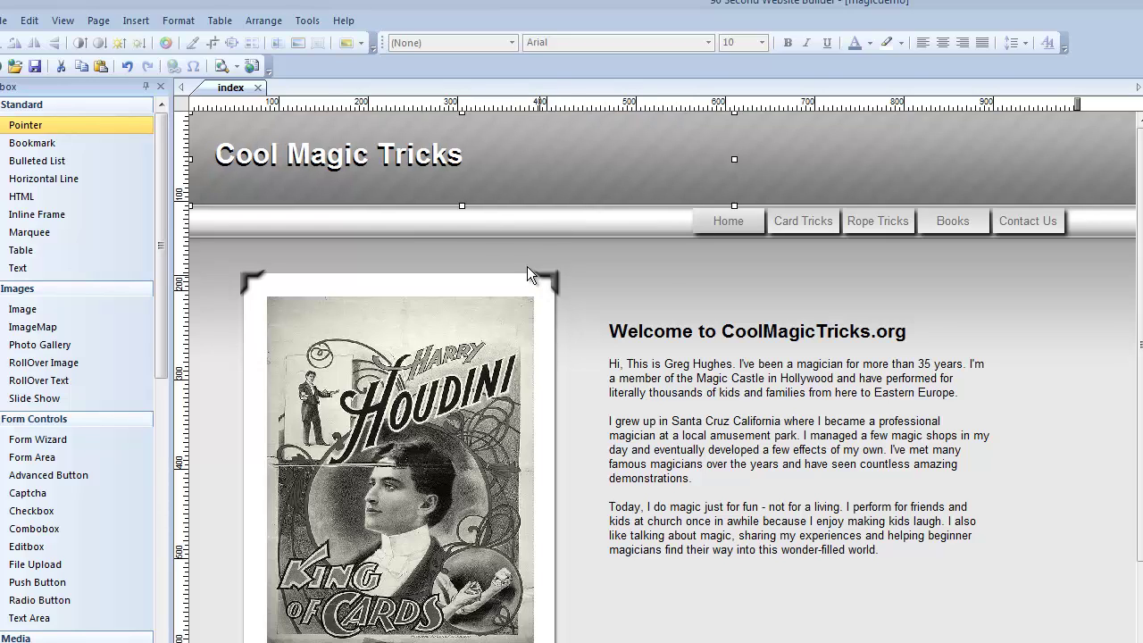
drag(735, 159, 524, 161)
Preview the page in Firefox, examine how the top-docked title header behaves along the page, and close the preview
key(F5)
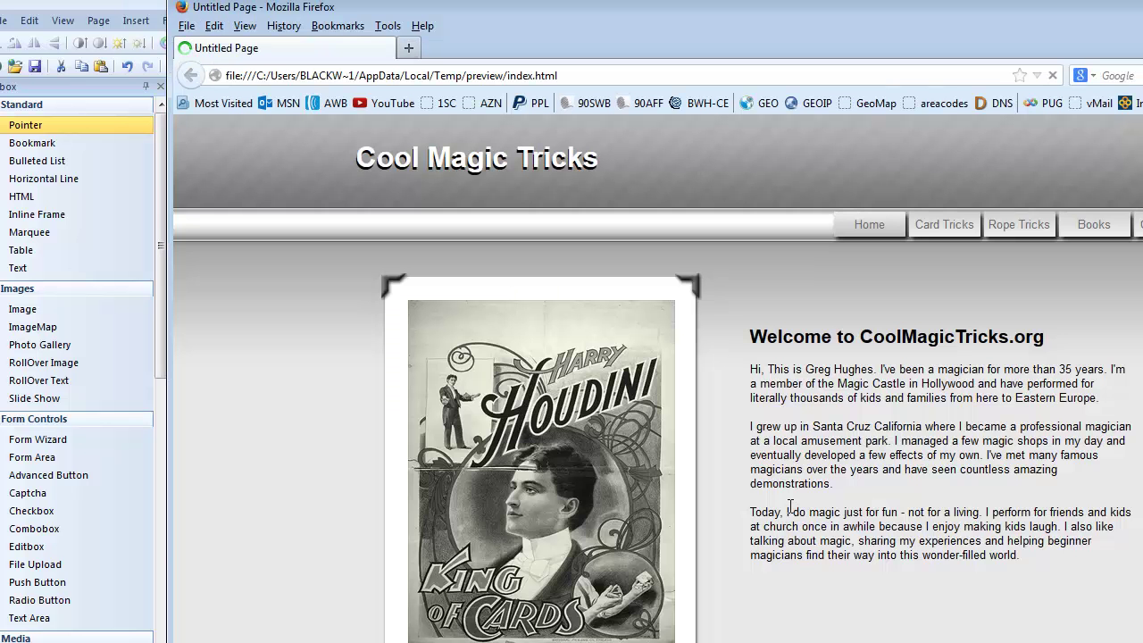
scroll(658, 425, down, 3)
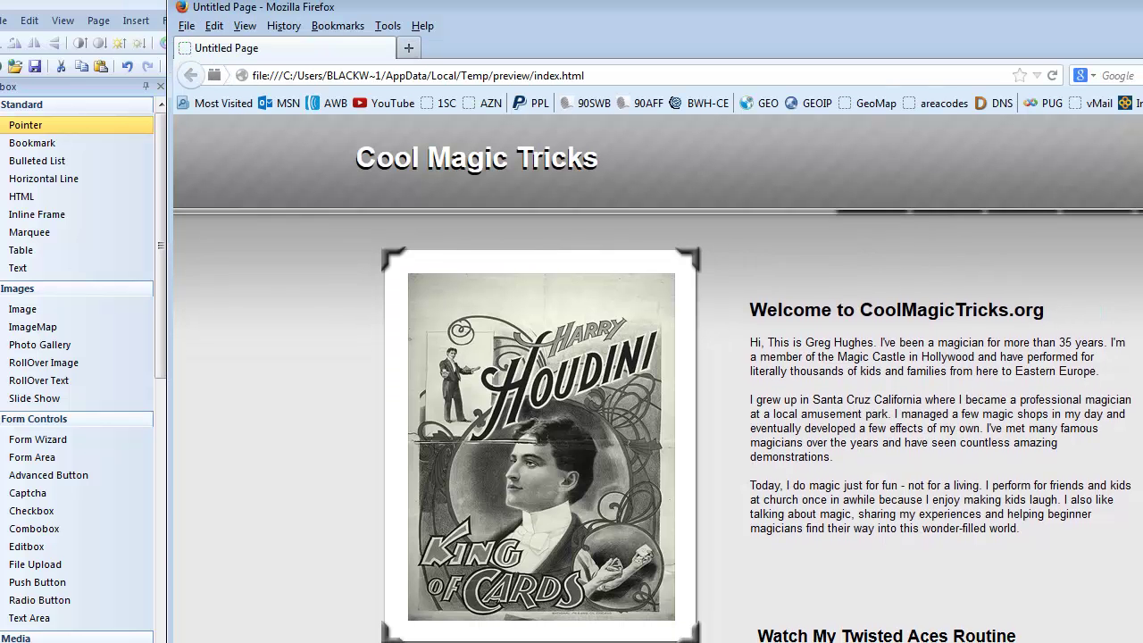
scroll(658, 425, down, 5)
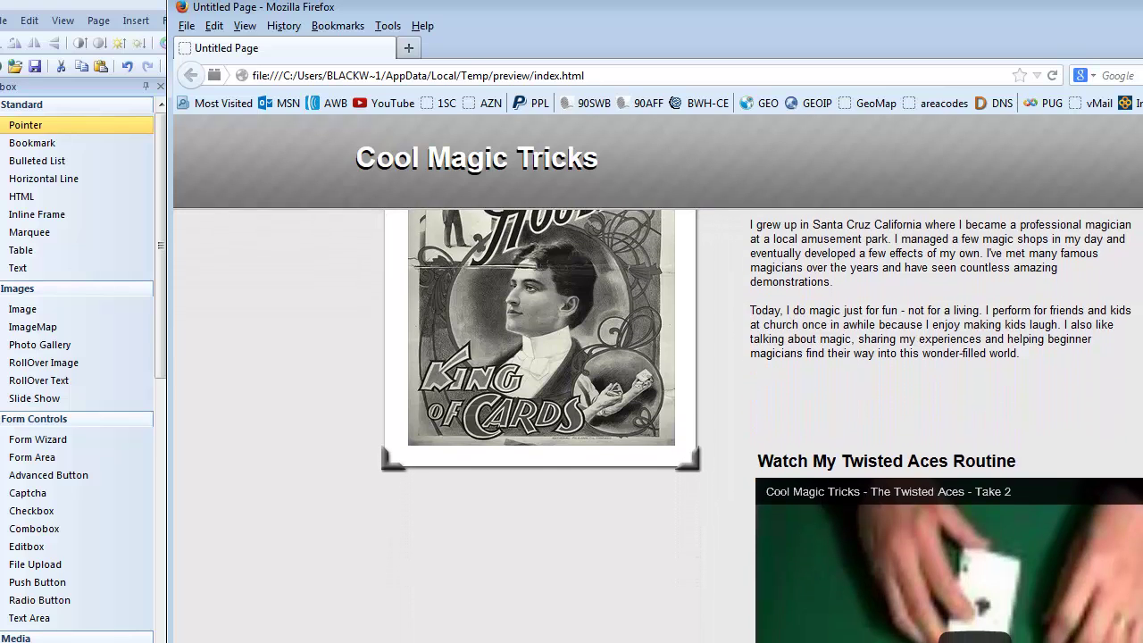
scroll(658, 425, up, 6)
scroll(658, 425, down, 6)
scroll(658, 425, up, 8)
scroll(658, 425, down, 6)
scroll(658, 425, up, 7)
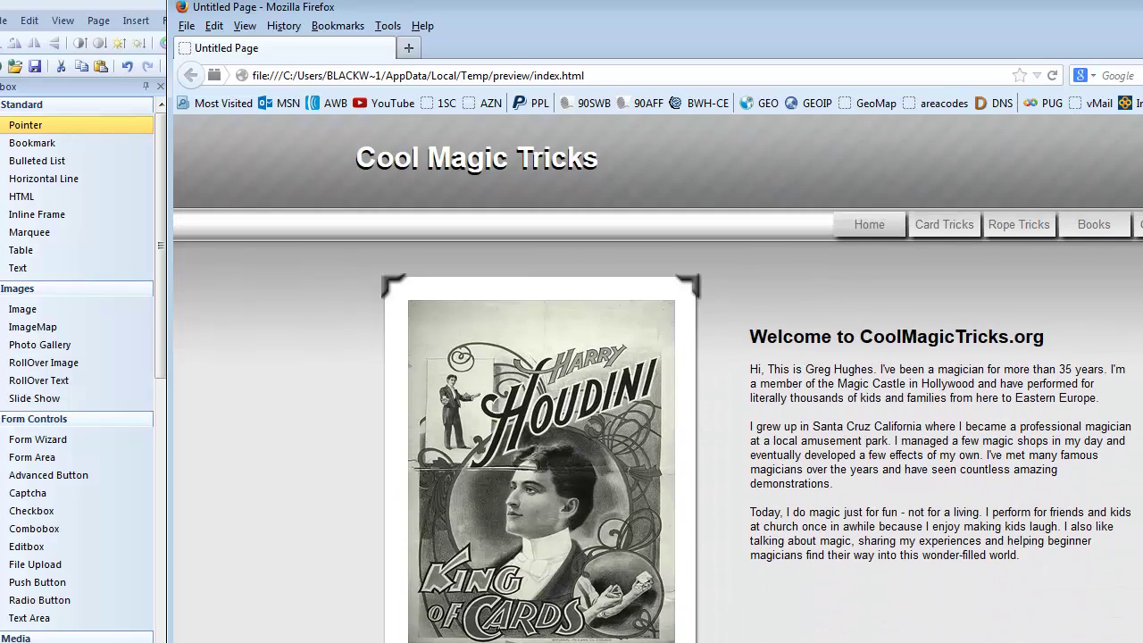
scroll(658, 425, down, 6)
scroll(658, 425, up, 6)
key(alt+F4)
Widen the header layer to the page's right edge and move the navigation bar up into it below the title's line
click(718, 218)
click(563, 164)
click(629, 145)
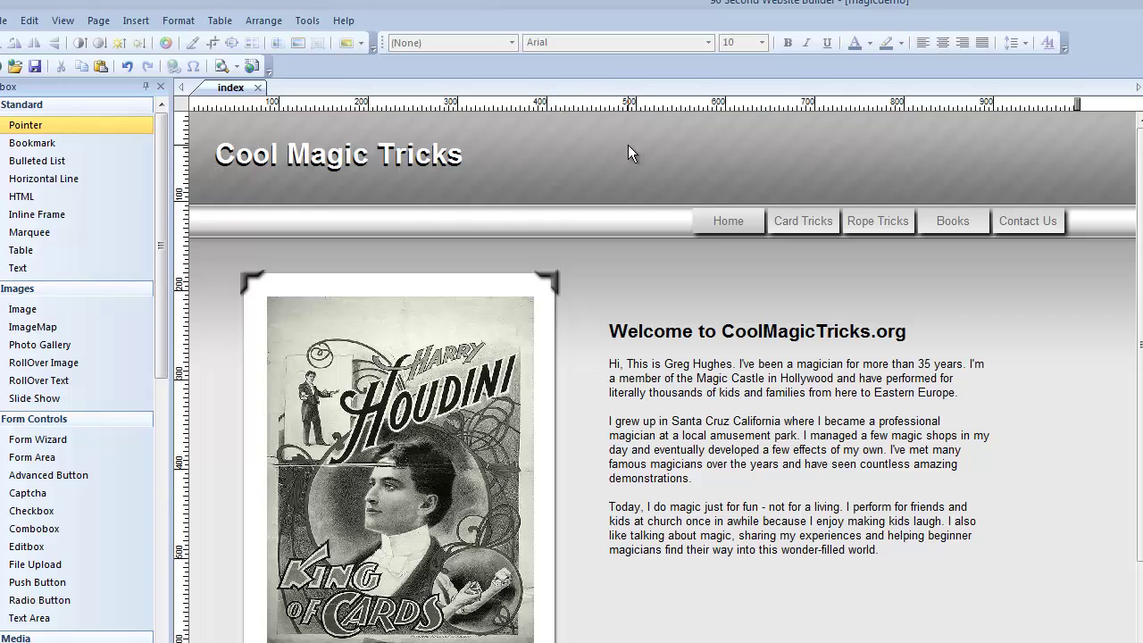
click(516, 200)
drag(581, 161, 1078, 162)
click(825, 228)
drag(822, 227, 816, 184)
click(851, 251)
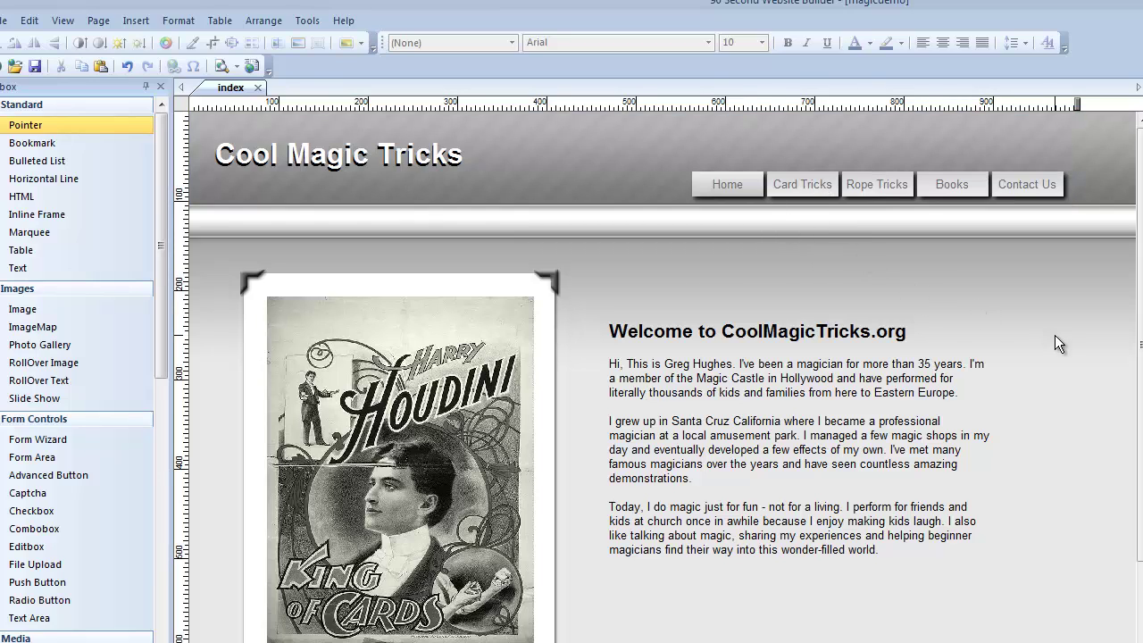
Preview the page again, check the top-docked header with its navigation bar along the page, and close the browser
key(F5)
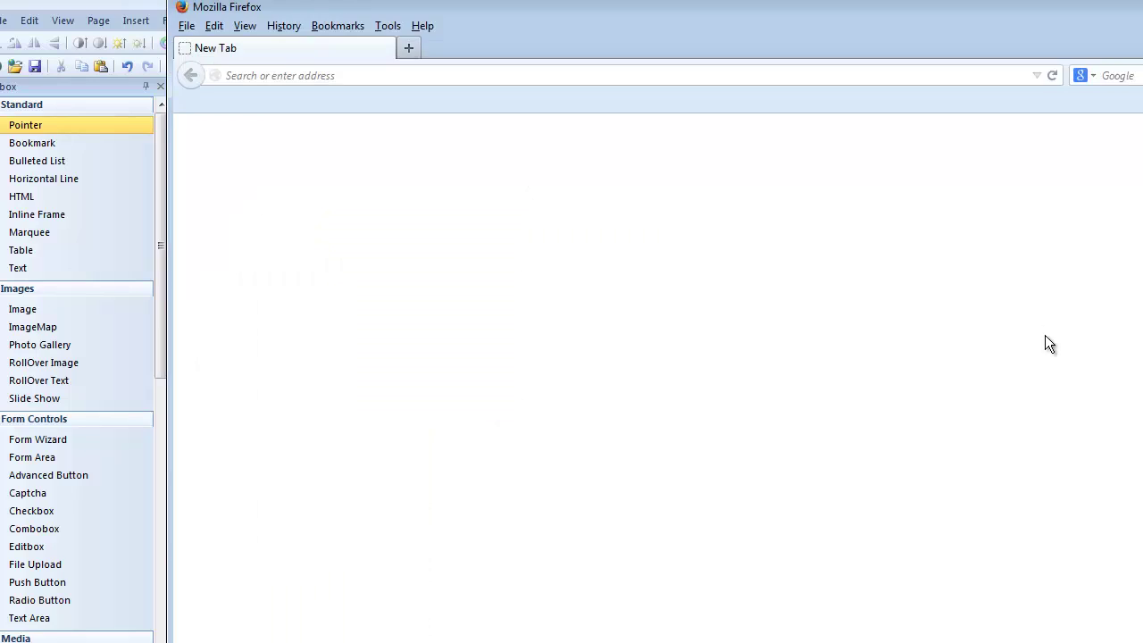
scroll(658, 426, down, 6)
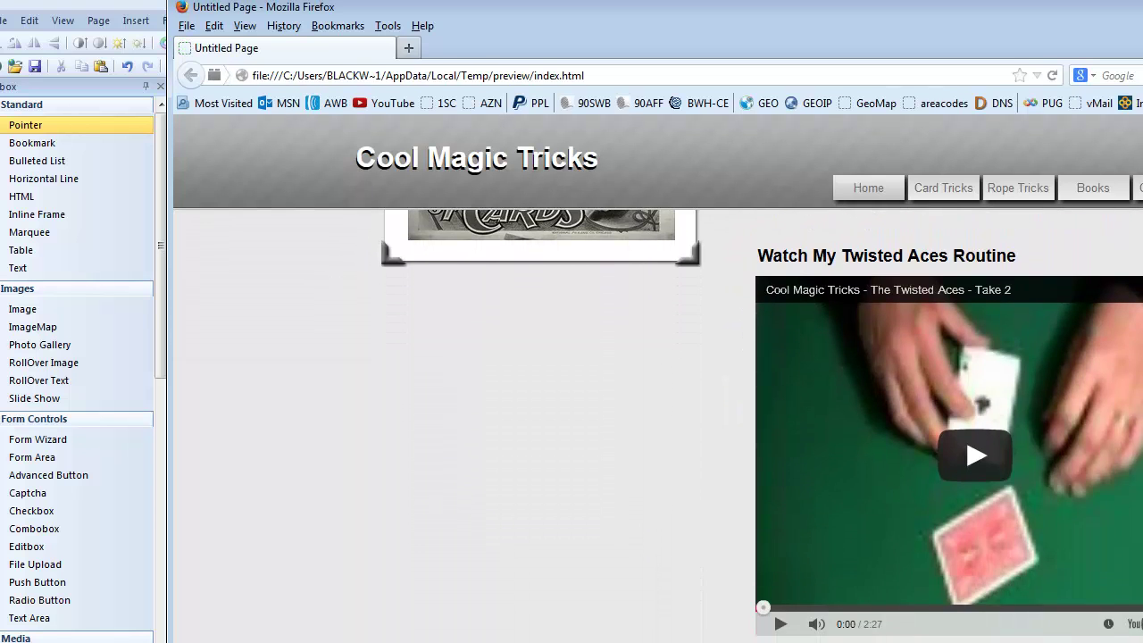
scroll(658, 426, up, 7)
scroll(658, 426, down, 8)
scroll(658, 425, up, 6)
scroll(658, 426, up, 2)
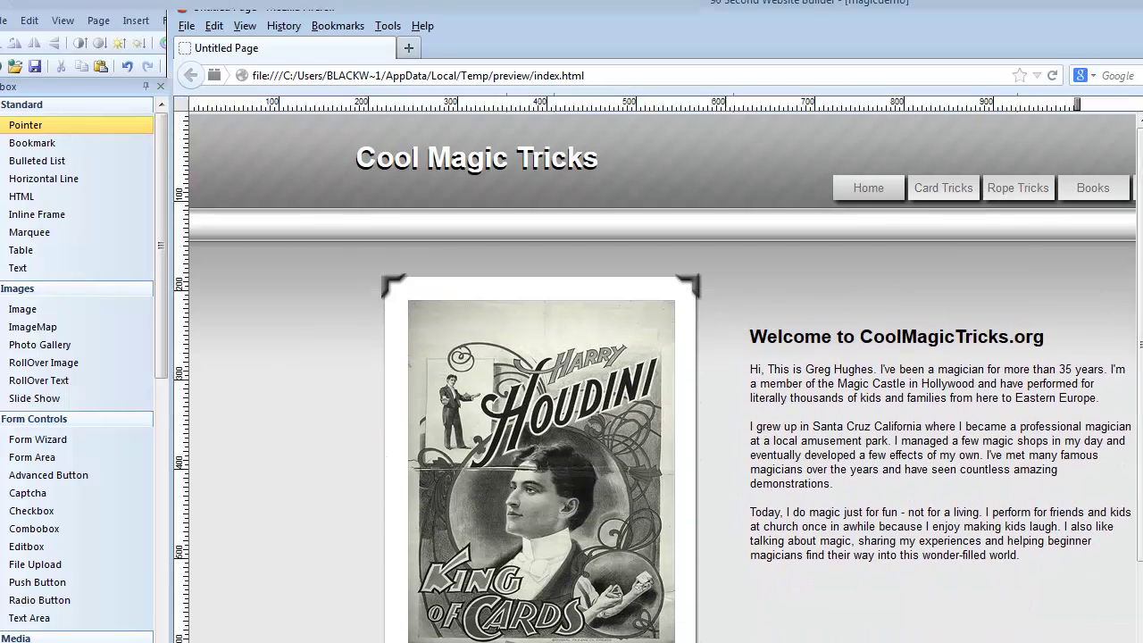
key(alt+F4)
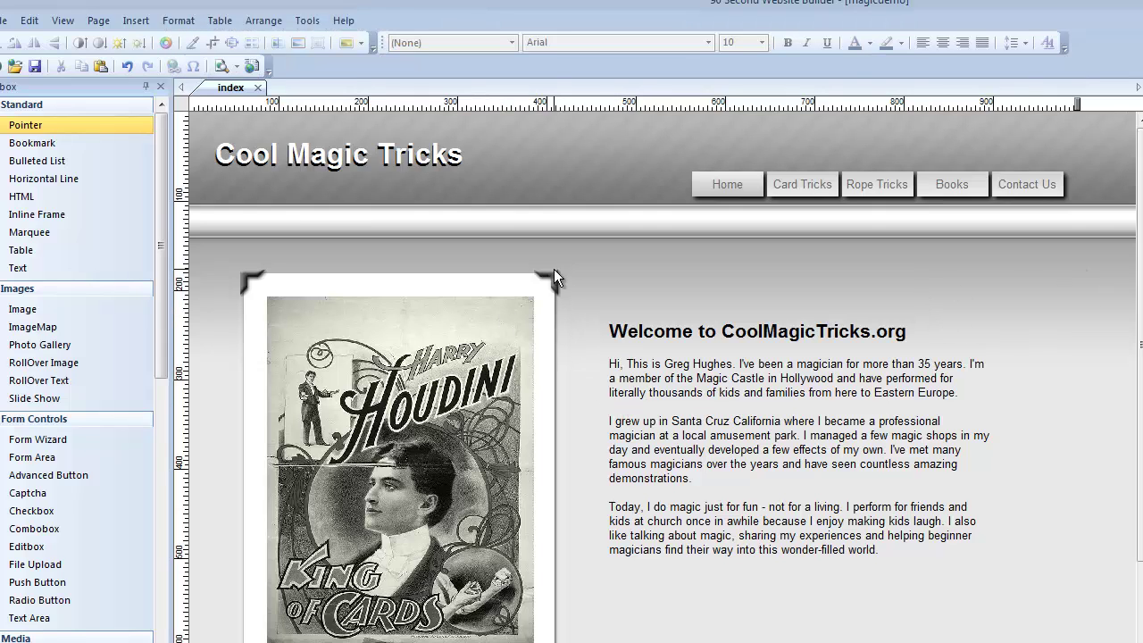
Move the header layer with its title and navigation bar down over the Houdini poster and the welcome text
click(554, 158)
click(659, 153)
drag(705, 147, 689, 379)
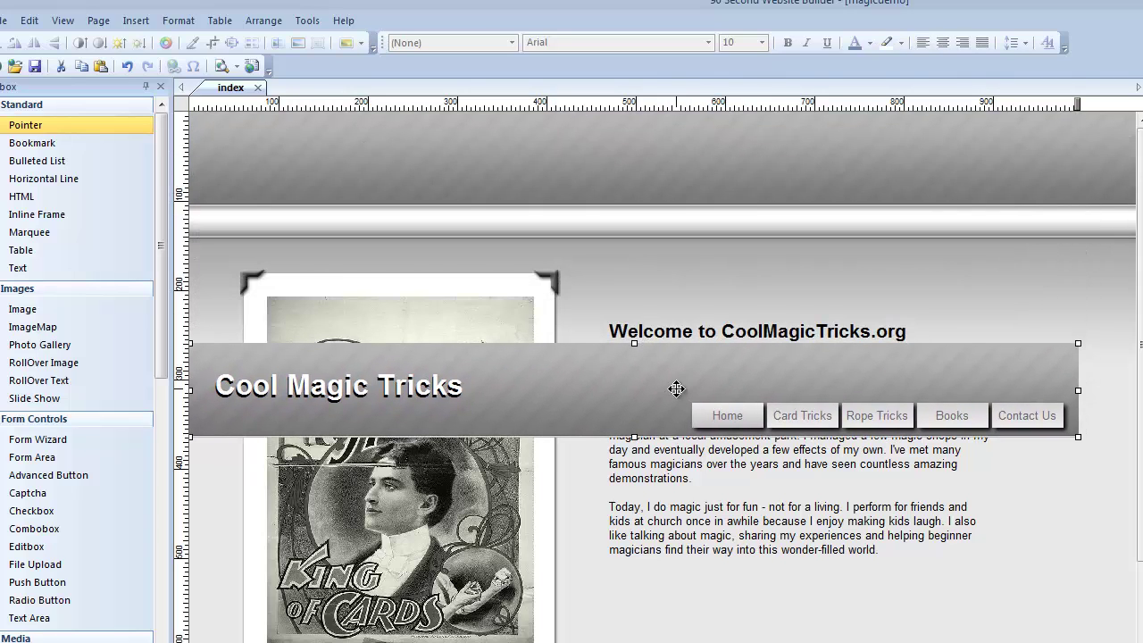
Review the header layer's mode options, keeping Docking Layer, and set its background mode to Transparent
double_click(662, 378)
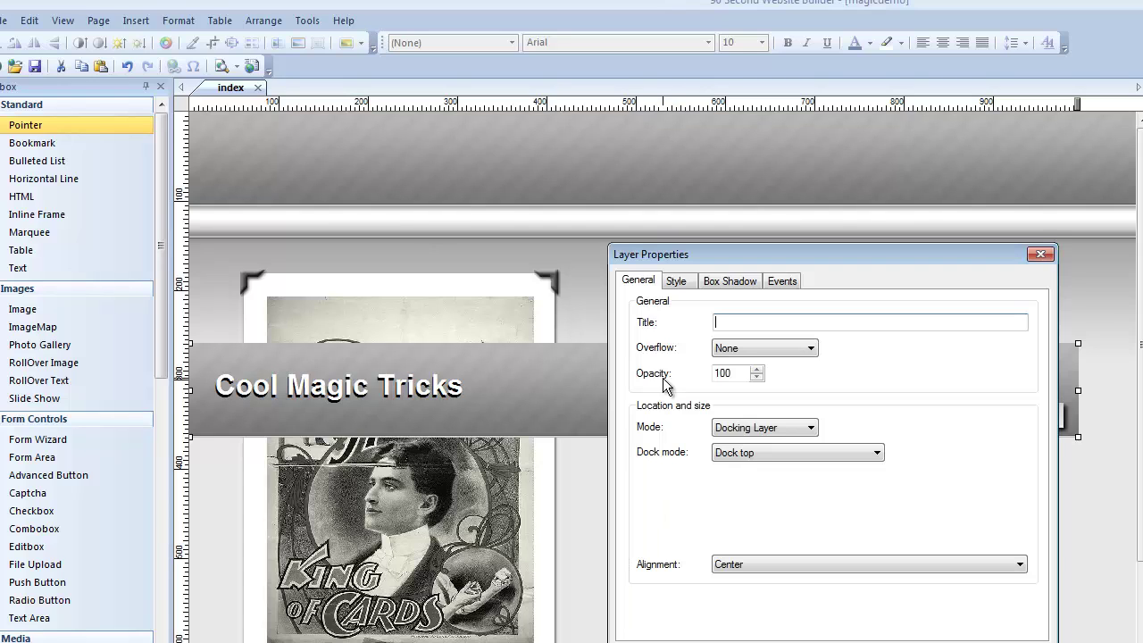
drag(765, 249, 625, 187)
click(674, 364)
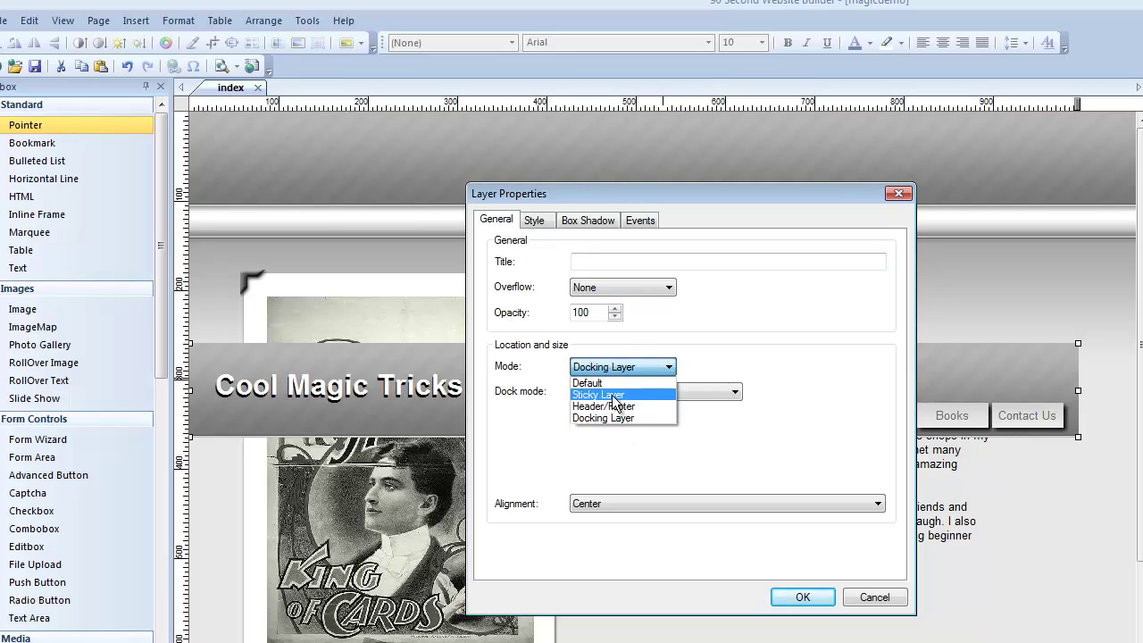
click(821, 382)
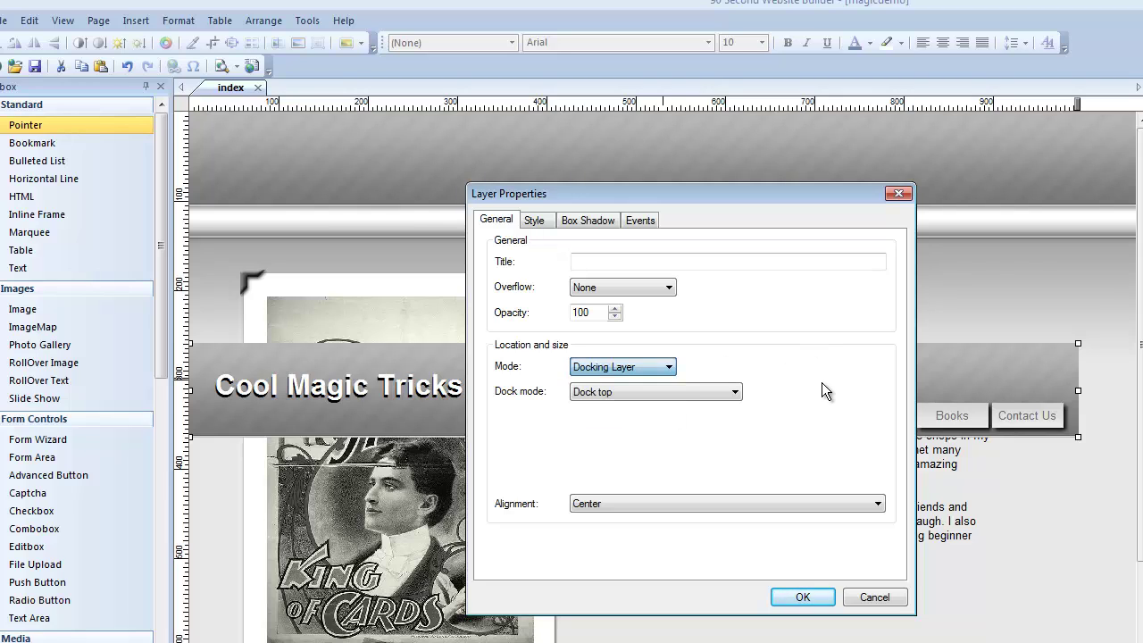
click(534, 221)
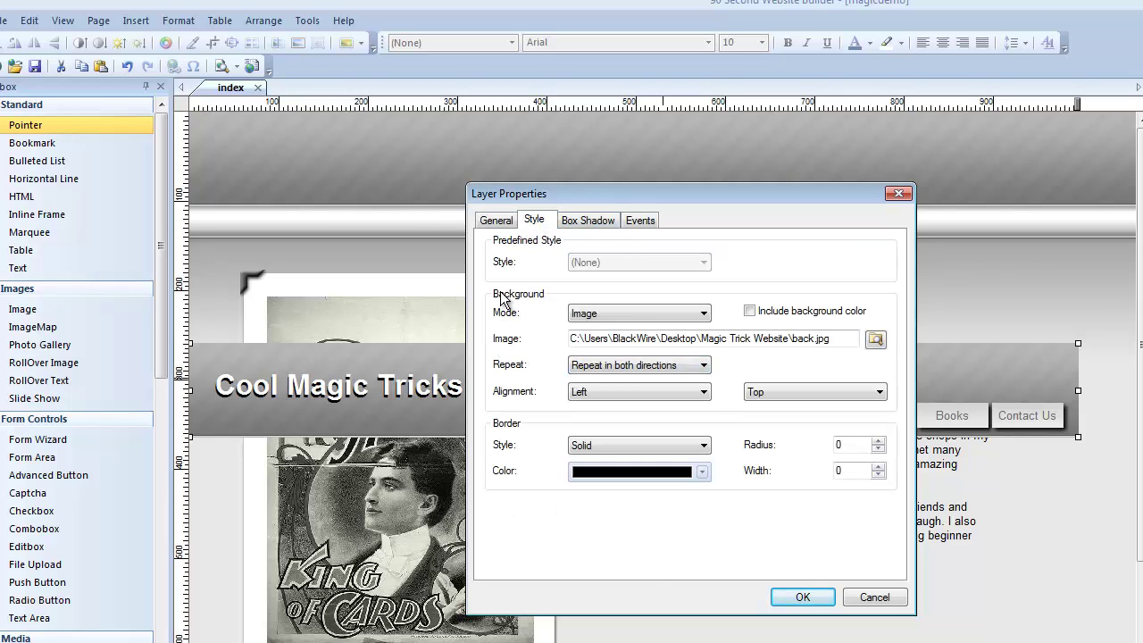
click(592, 317)
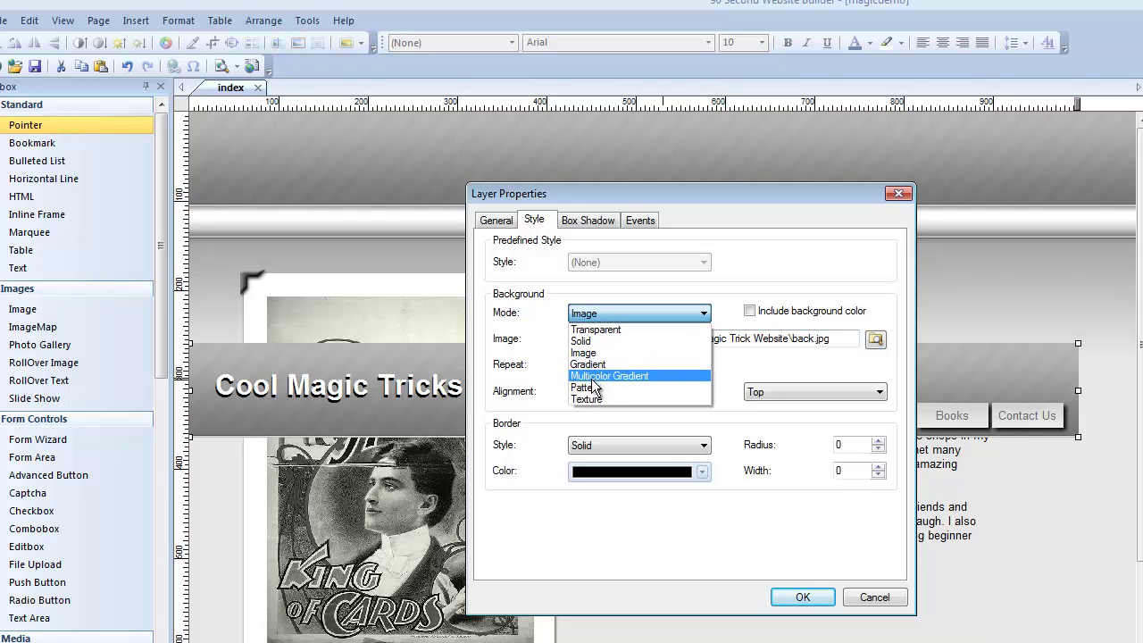
click(595, 330)
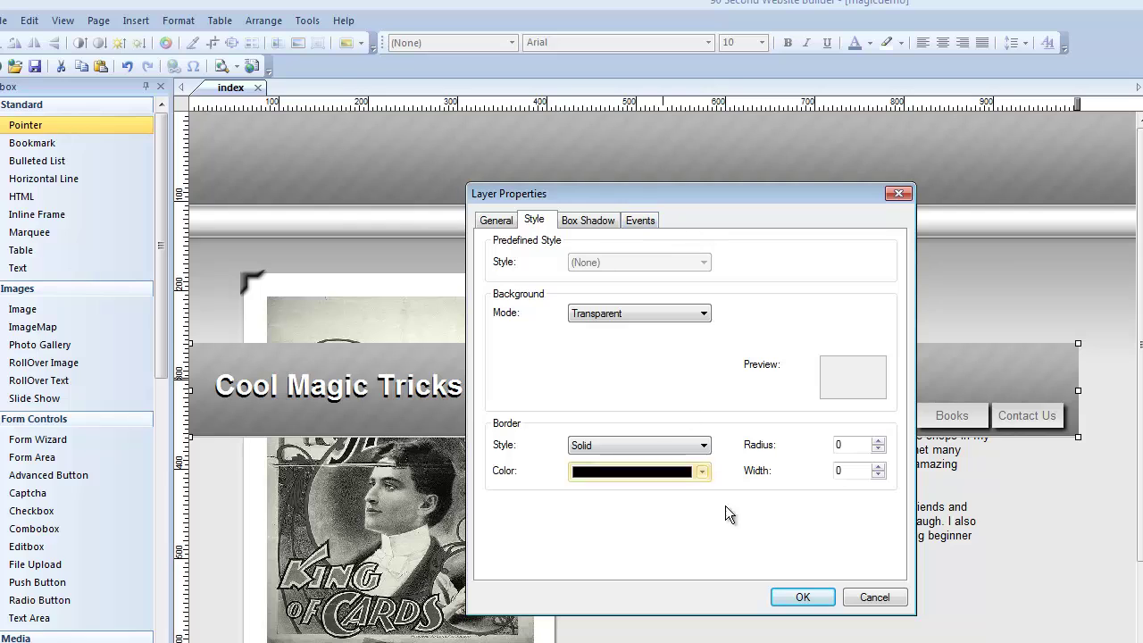
Lower the header layer's opacity to 94 in its general properties
click(497, 220)
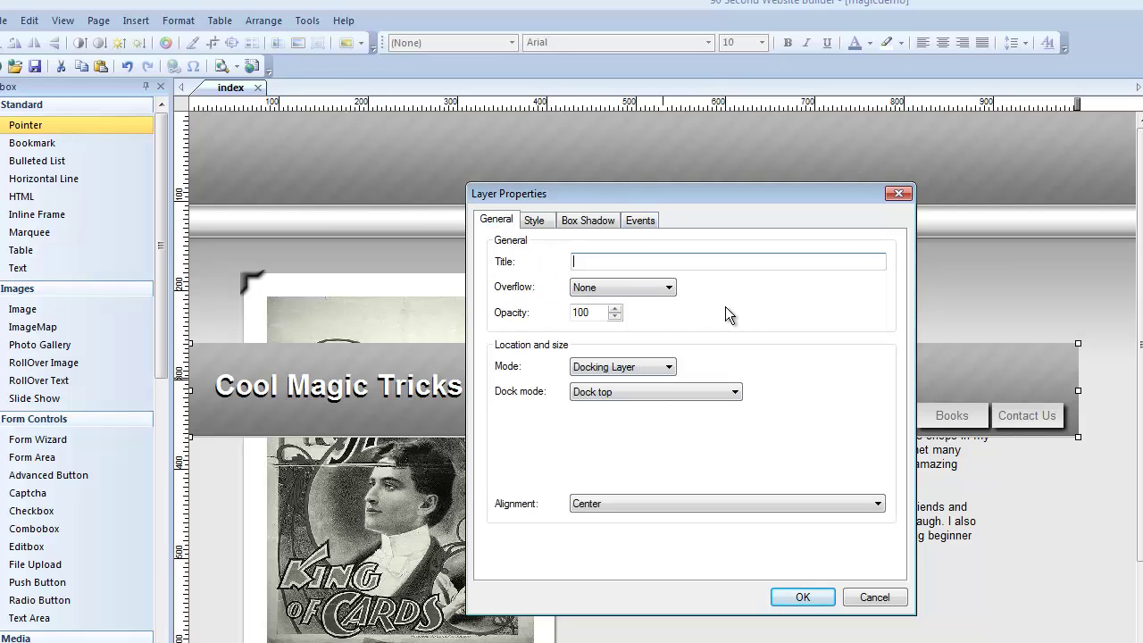
click(614, 317)
click(615, 317)
click(614, 317)
click(615, 317)
click(614, 317)
click(615, 317)
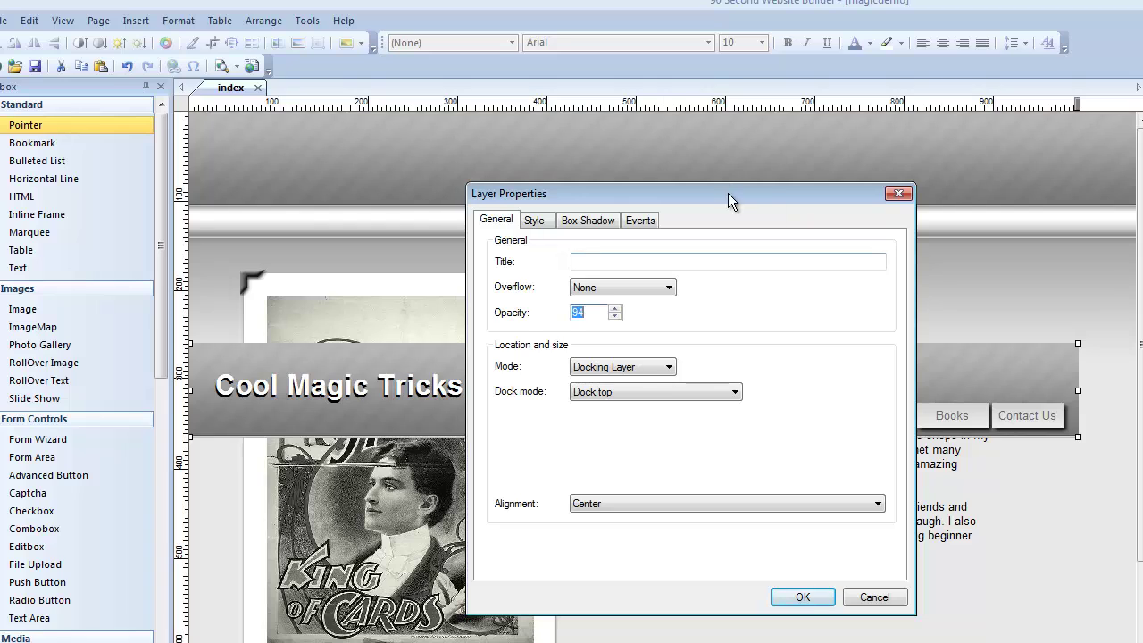
drag(728, 194, 894, 133)
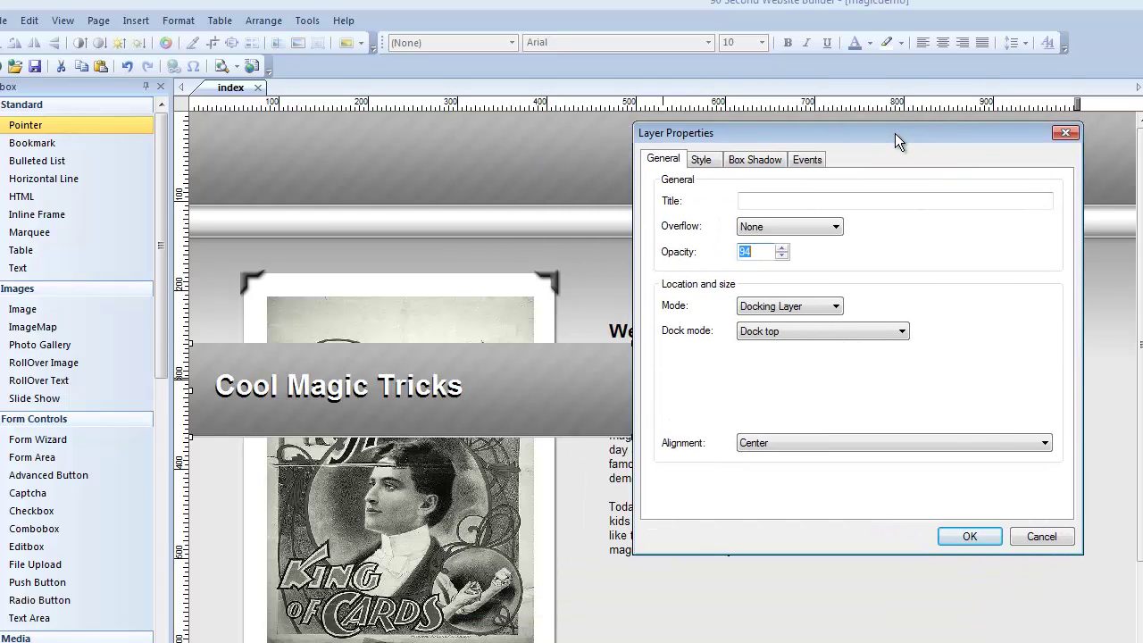